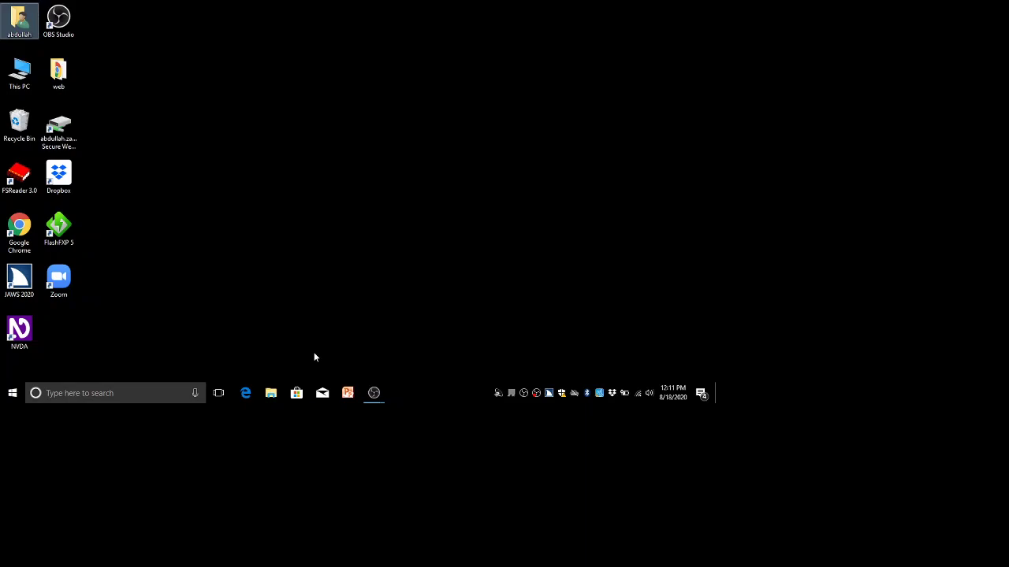
# Launch Google Chrome and load gmail.com to show the inbox with two messages.
pyautogui.press('g')
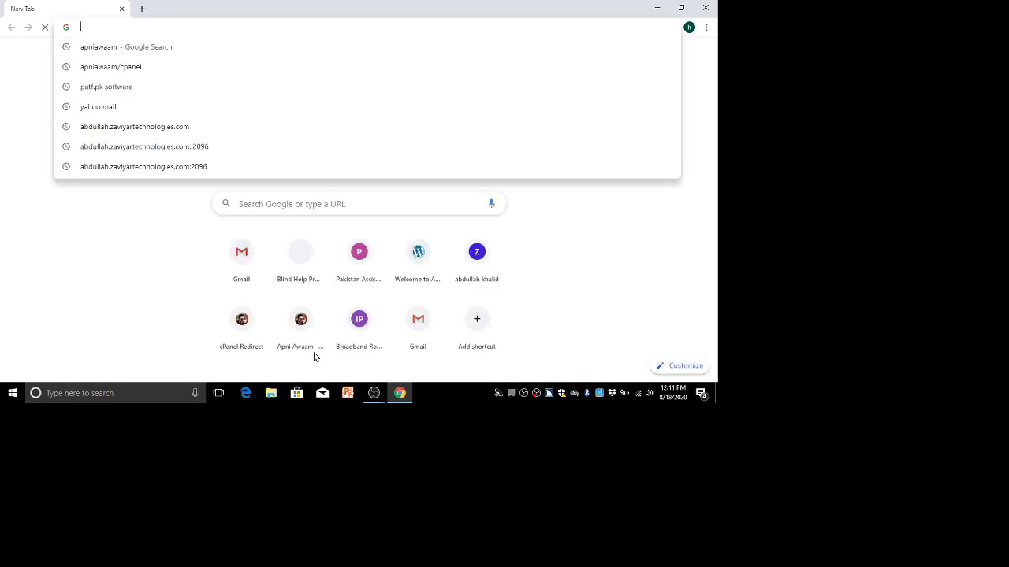
pyautogui.write('gmail.com')
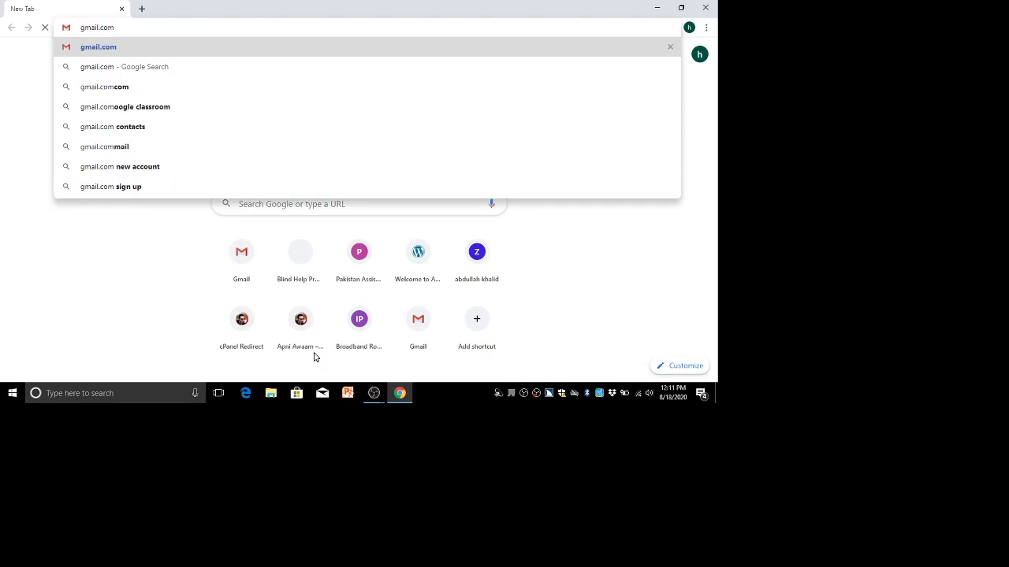
pyautogui.press('Return')
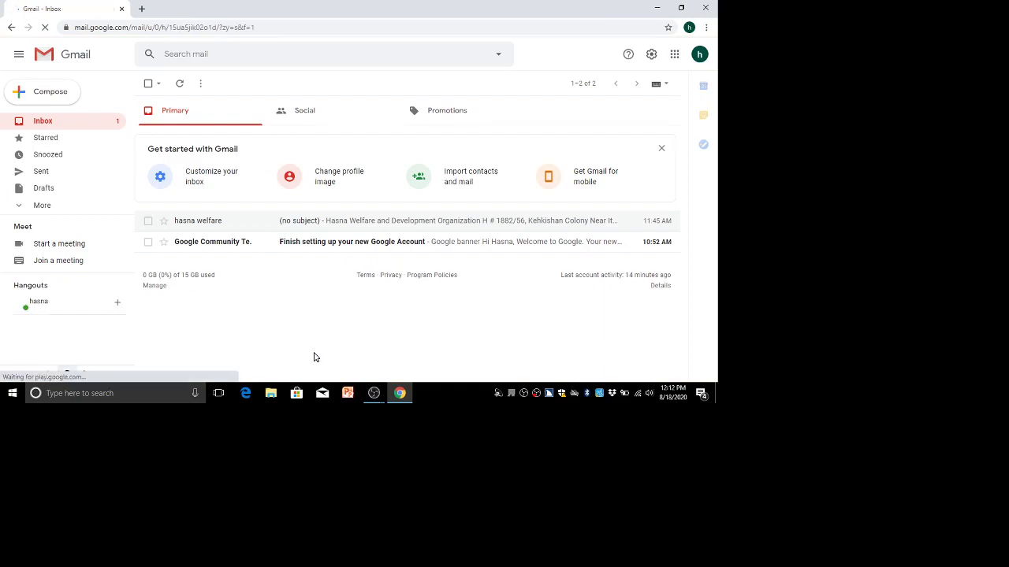
# Move through the inbox page's links toward the basic HTML view link.
pyautogui.press('Tab')
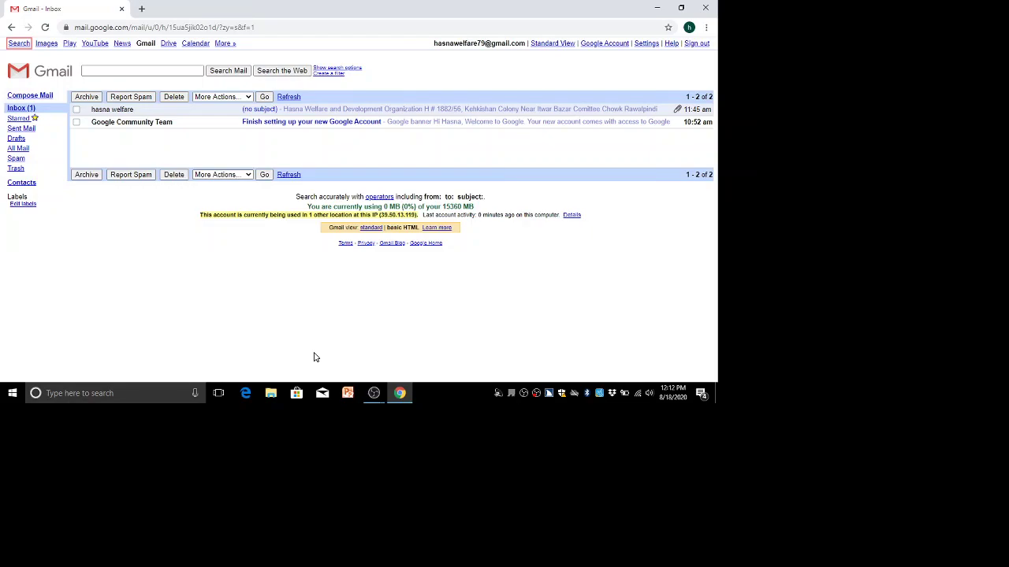
# Open a blank Compose Mail form from the basic HTML inbox.
pyautogui.press('Tab')
pyautogui.press('Return')
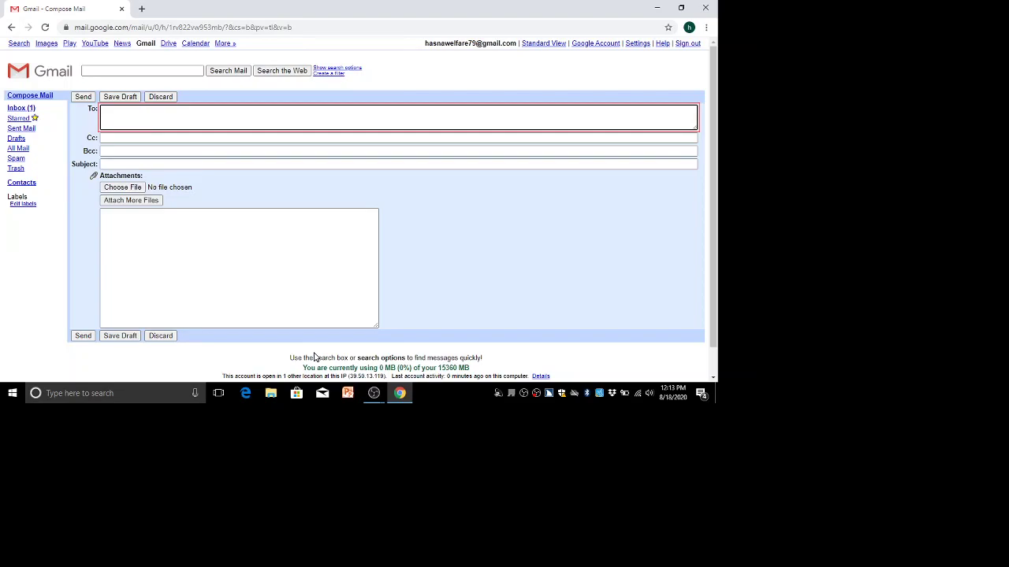
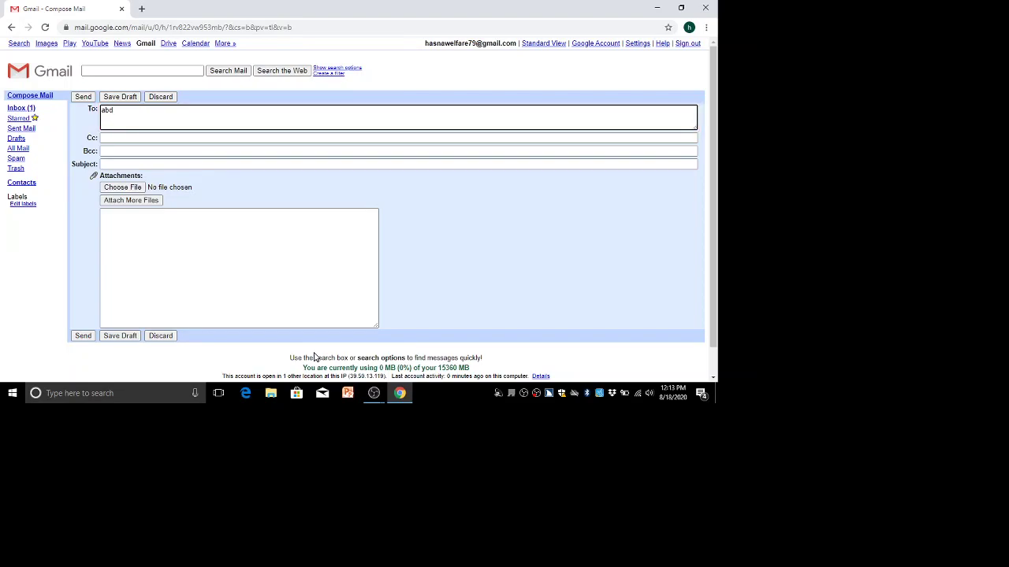
# Enter the recipient's e-mail address in To, skip Cc and Bcc, and reach Subject.
pyautogui.press('Tab')
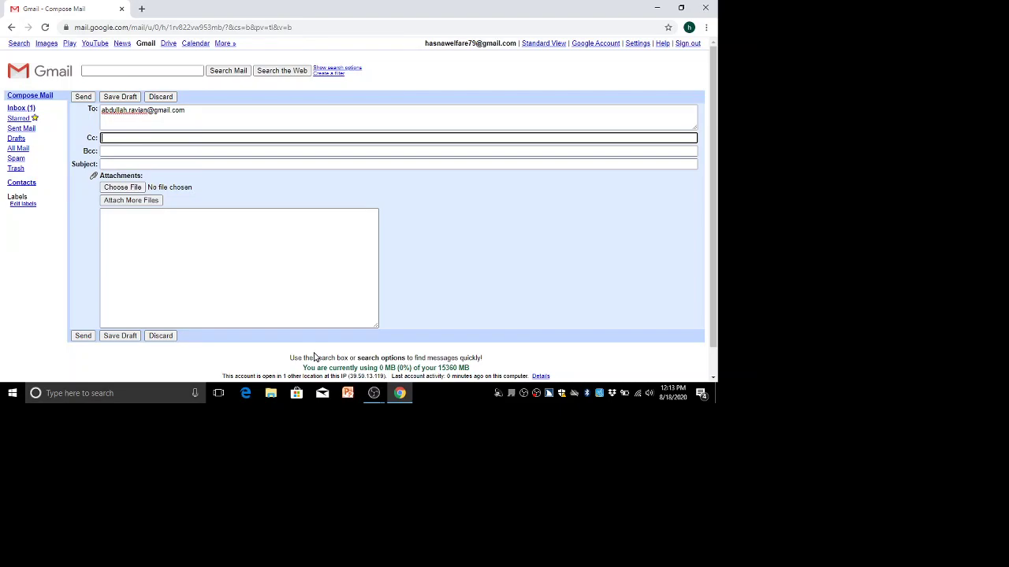
pyautogui.press('Tab')
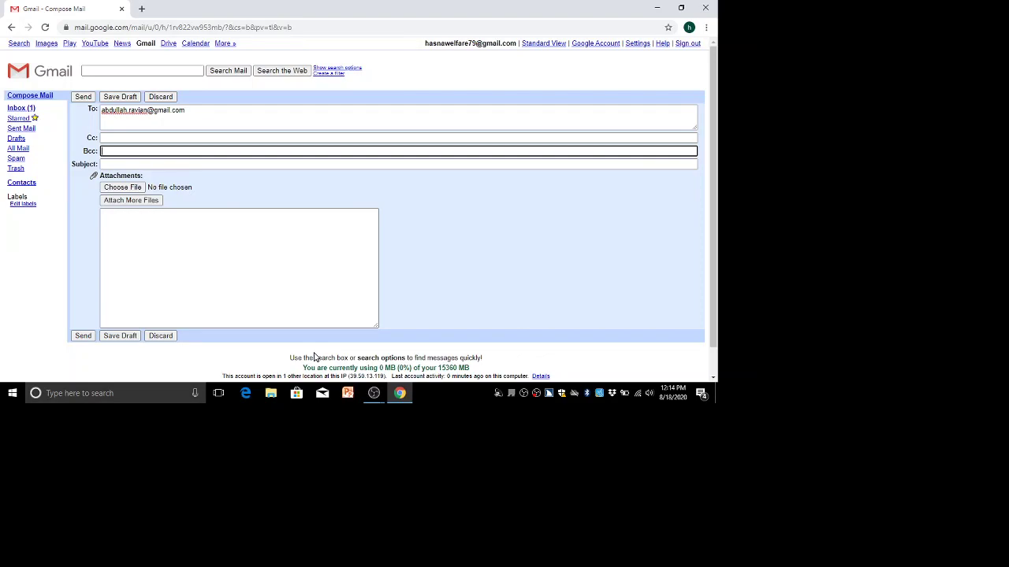
pyautogui.press('Tab')
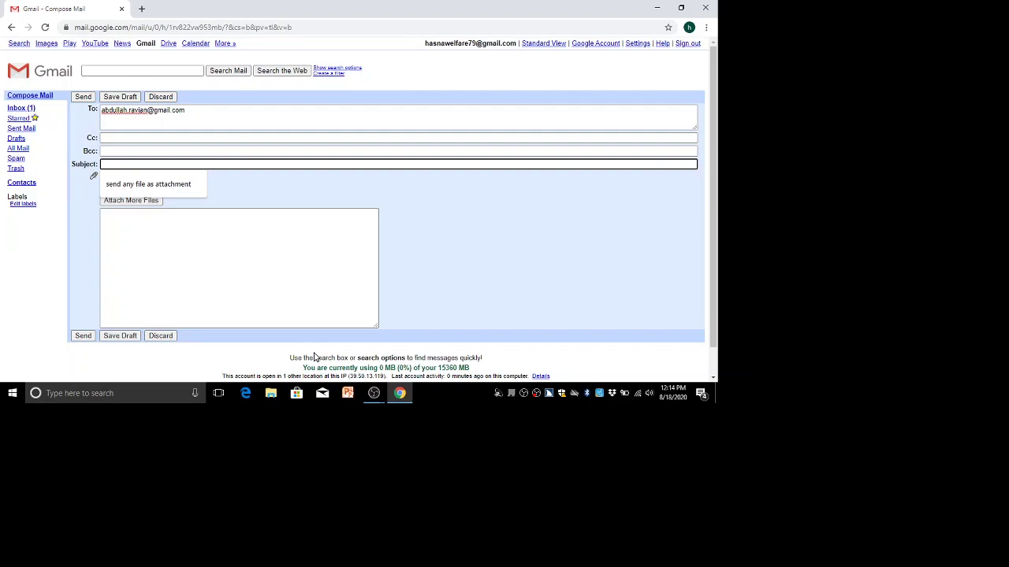
# Enter the subject 'lest recording' and bring up the file Open dialog.
pyautogui.write('l')
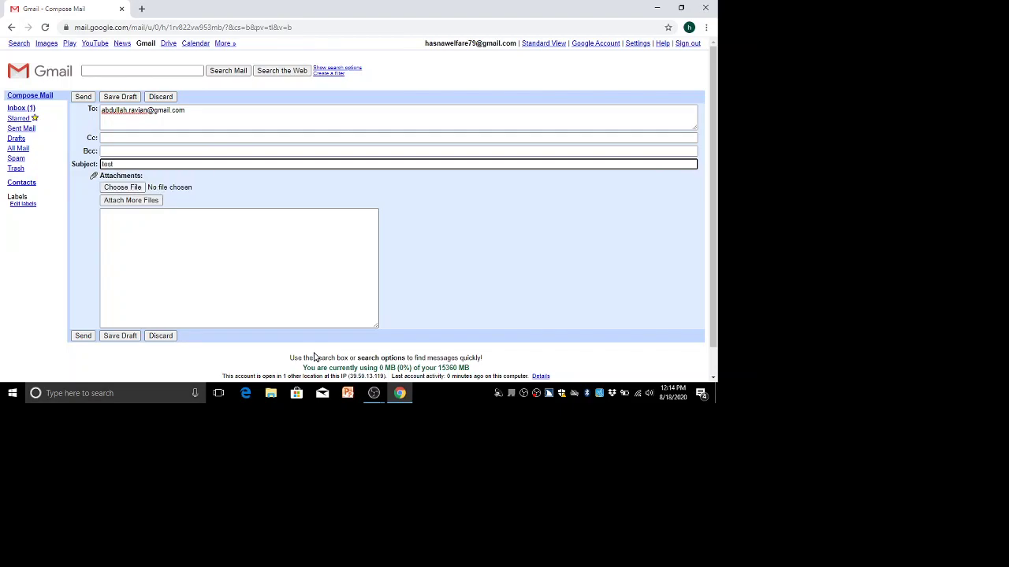
pyautogui.write('est recording')
pyautogui.press('Tab')
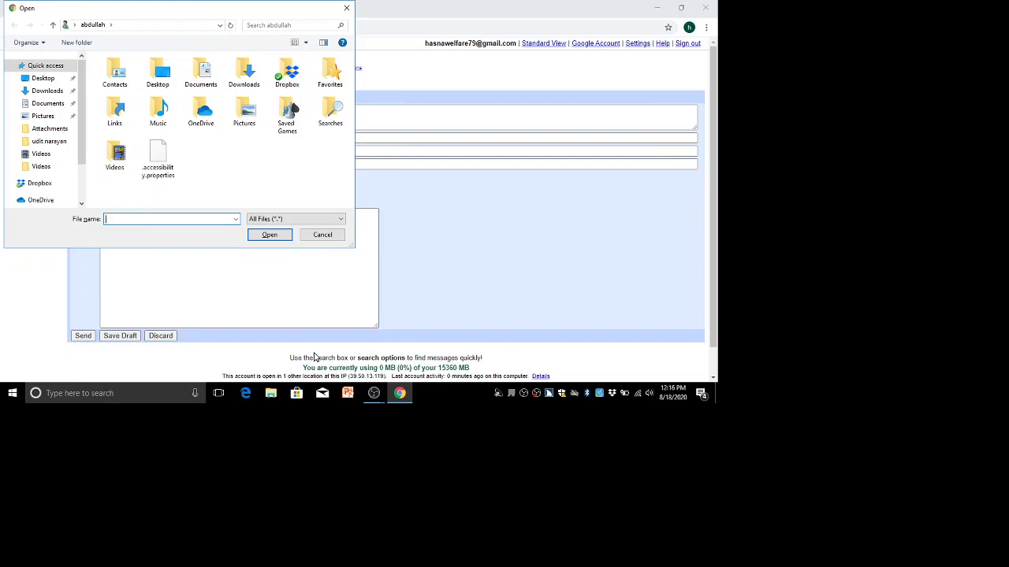
# Move through the Open dialog's sections and browse the Contacts, Links and Videos folders.
pyautogui.hotkey('shift', 'Tab')
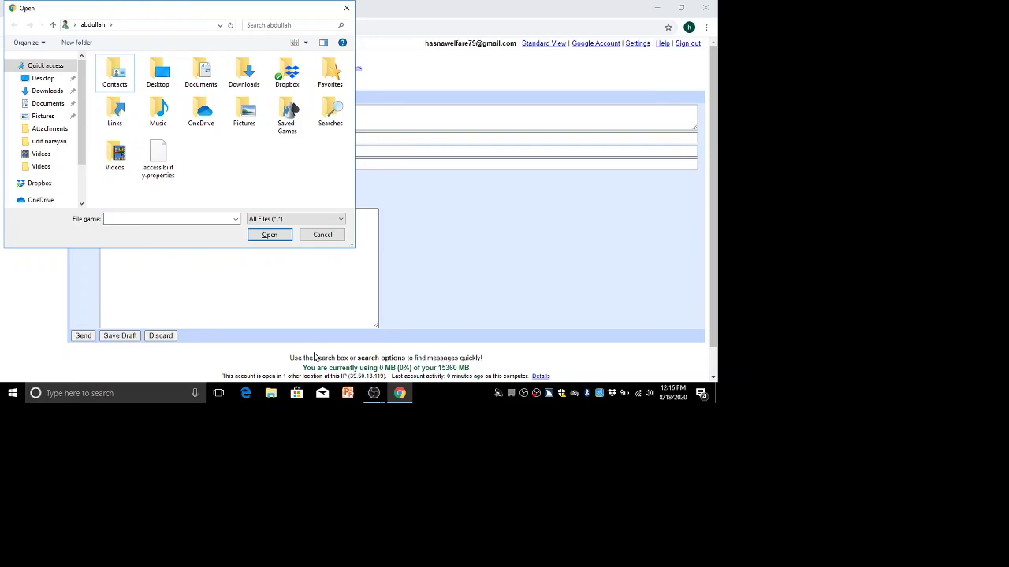
pyautogui.hotkey('shift', 'Tab')
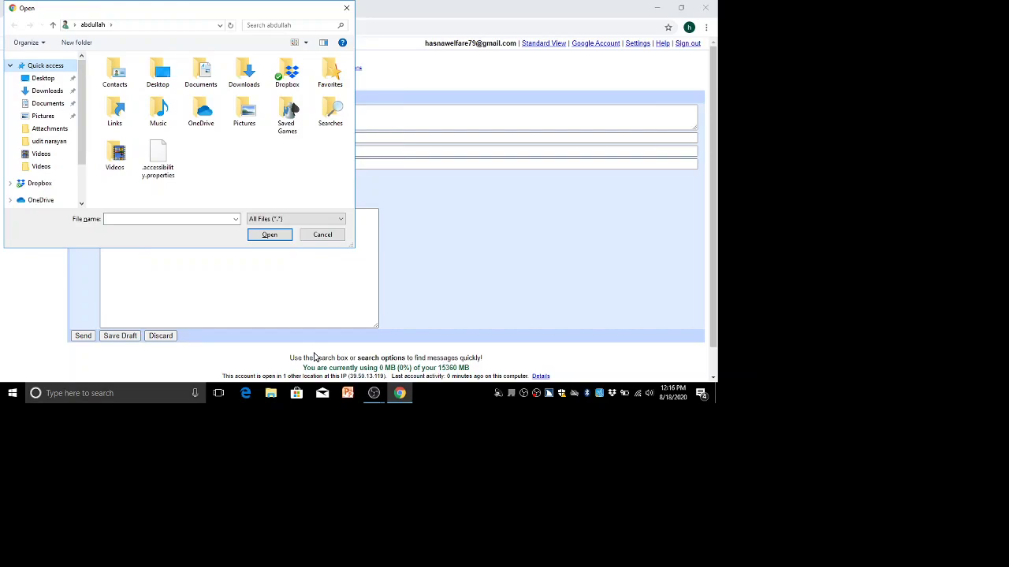
pyautogui.press('Tab')
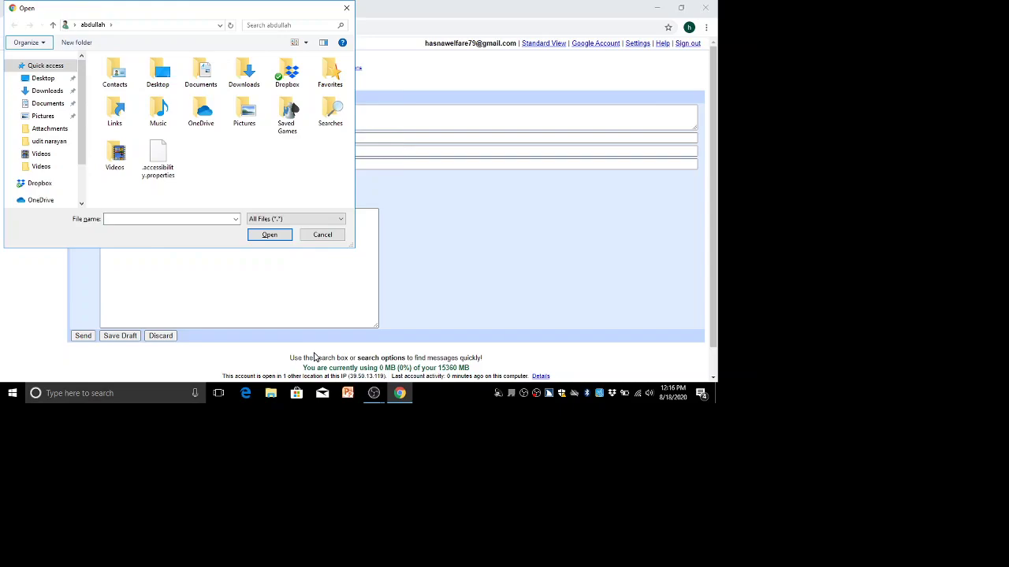
pyautogui.hotkey('shift', 'Tab')
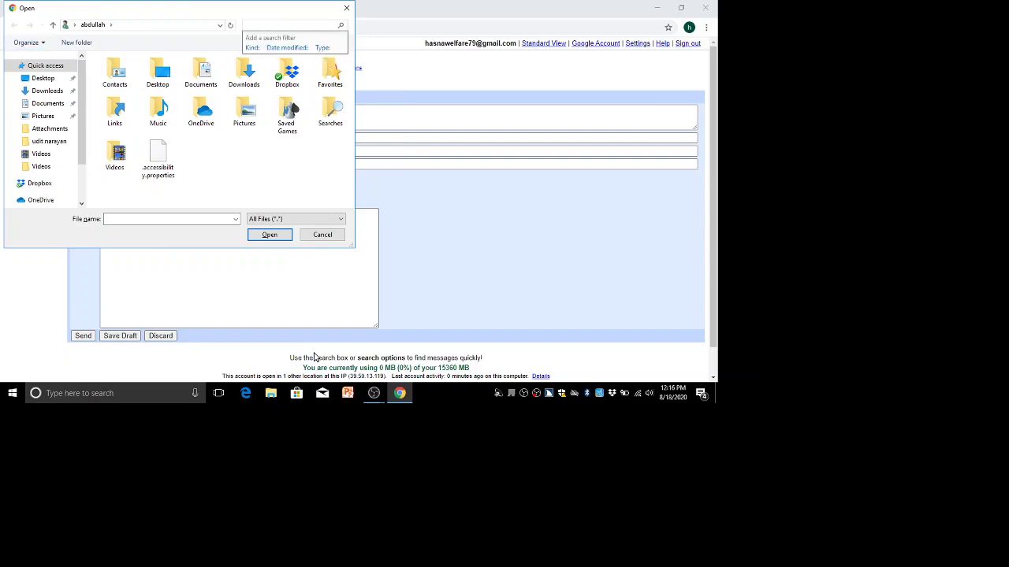
pyautogui.hotkey('shift', 'Tab')
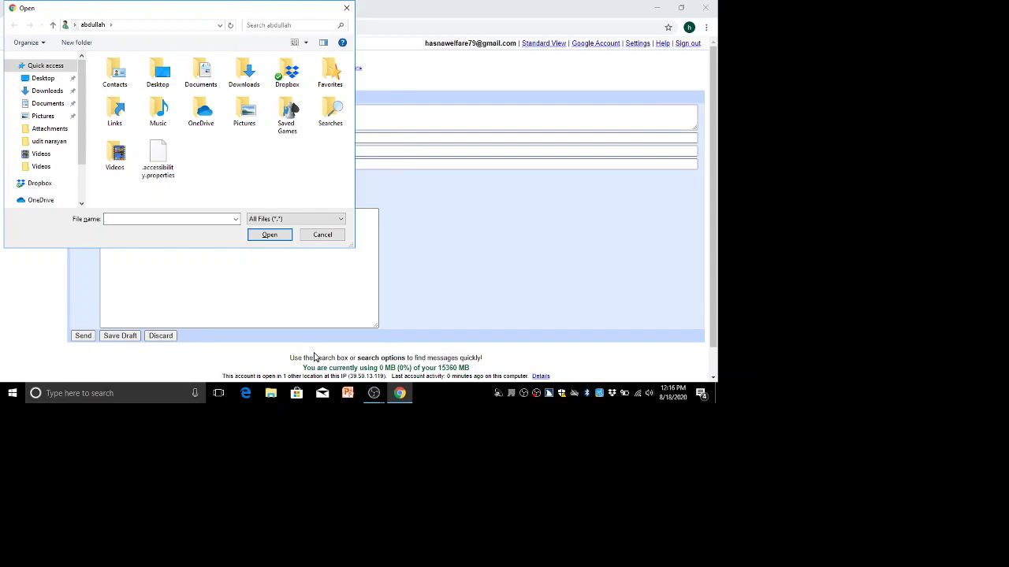
pyautogui.hotkey('shift', 'Tab')
pyautogui.hotkey('shift', 'Tab')
pyautogui.hotkey('shift', 'Tab')
pyautogui.hotkey('shift', 'Tab')
pyautogui.hotkey('shift', 'Tab')
pyautogui.hotkey('shift', 'Tab')
pyautogui.press('Down')
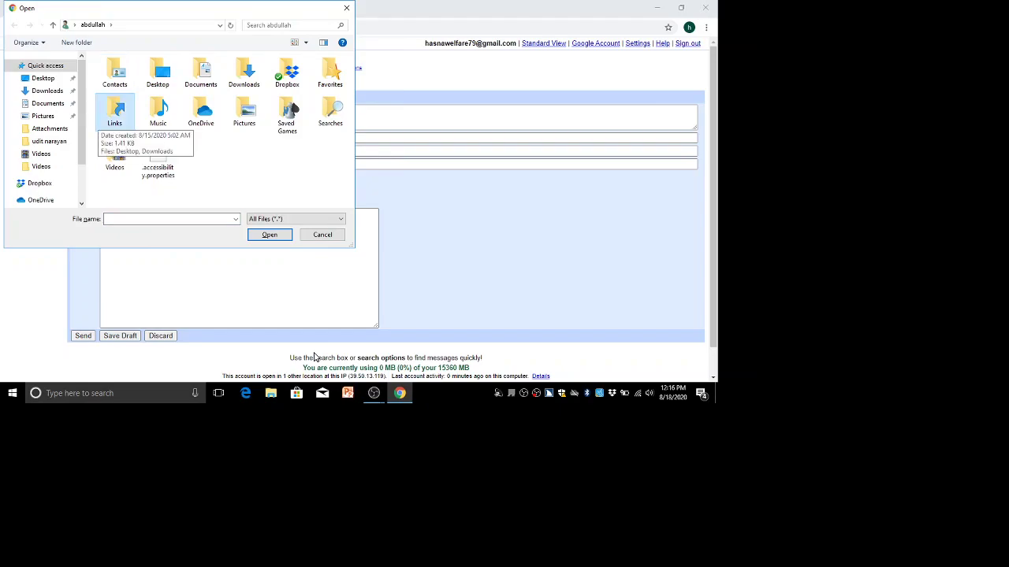
pyautogui.press('Up')
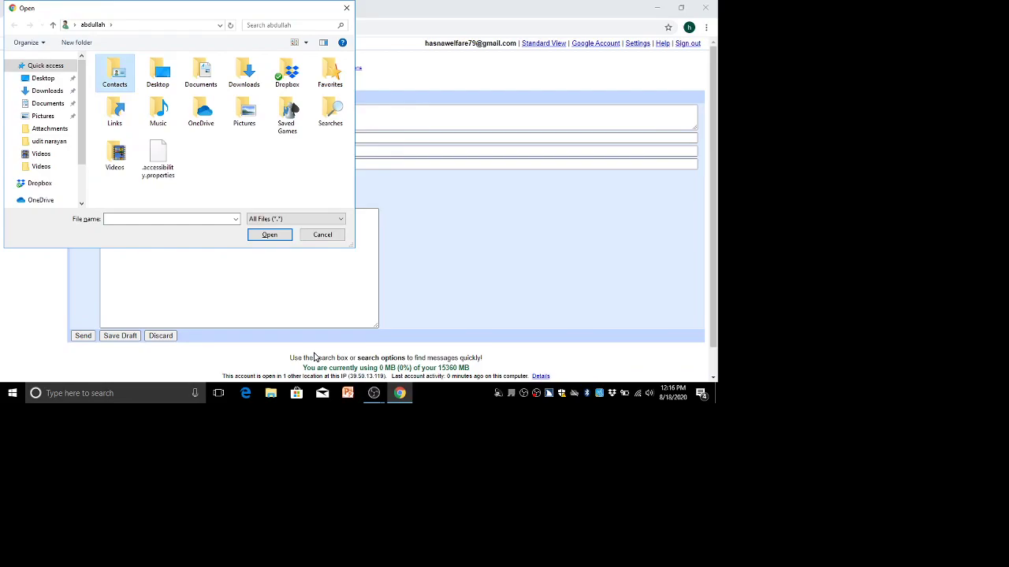
pyautogui.press('Down')
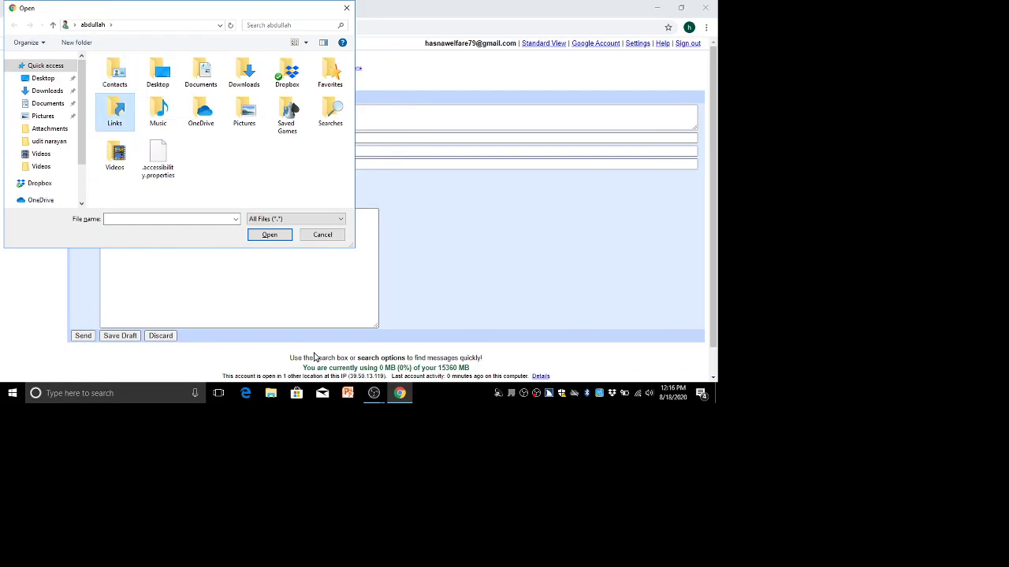
pyautogui.press('Down')
pyautogui.press('Up')
pyautogui.press('Up')
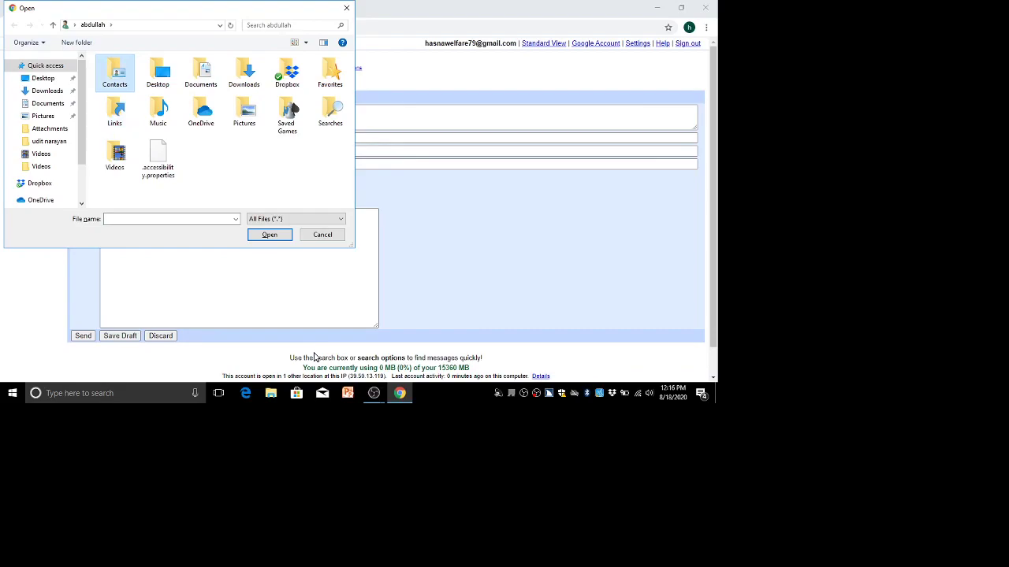
# Browse the Desktop and Downloads locations and check the file management commands list.
pyautogui.hotkey('shift', 'Tab')
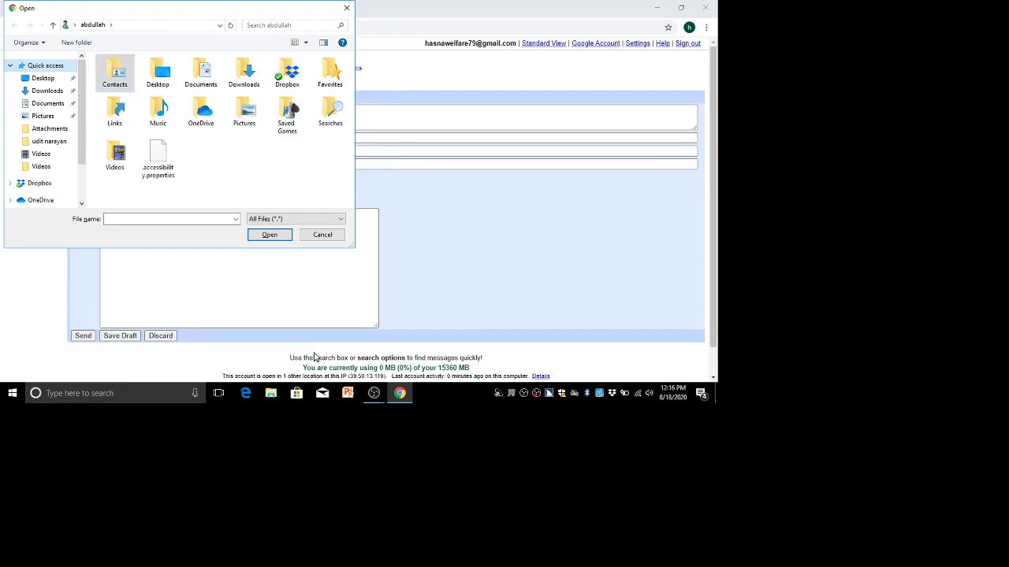
pyautogui.press('Down')
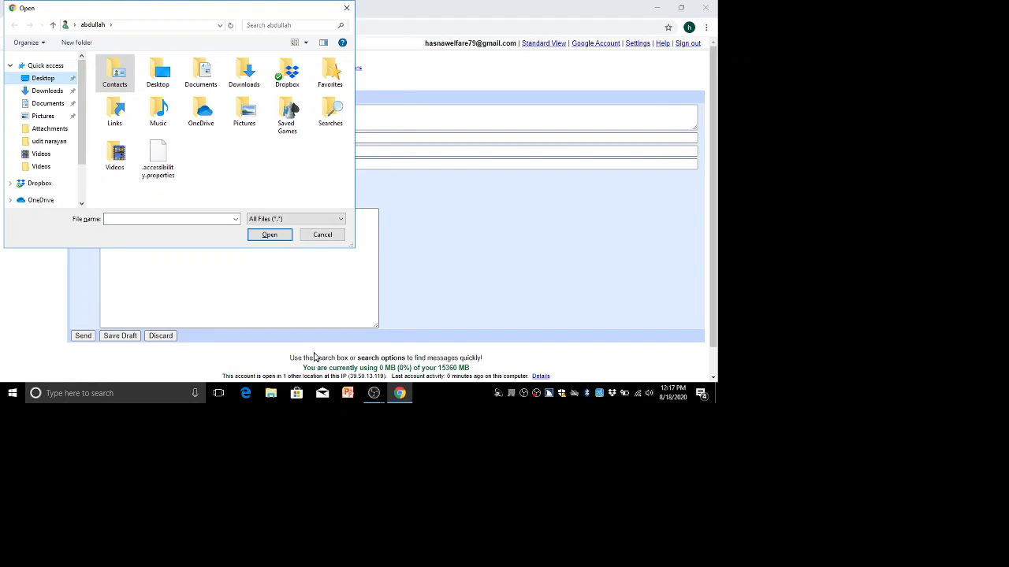
pyautogui.press('Down')
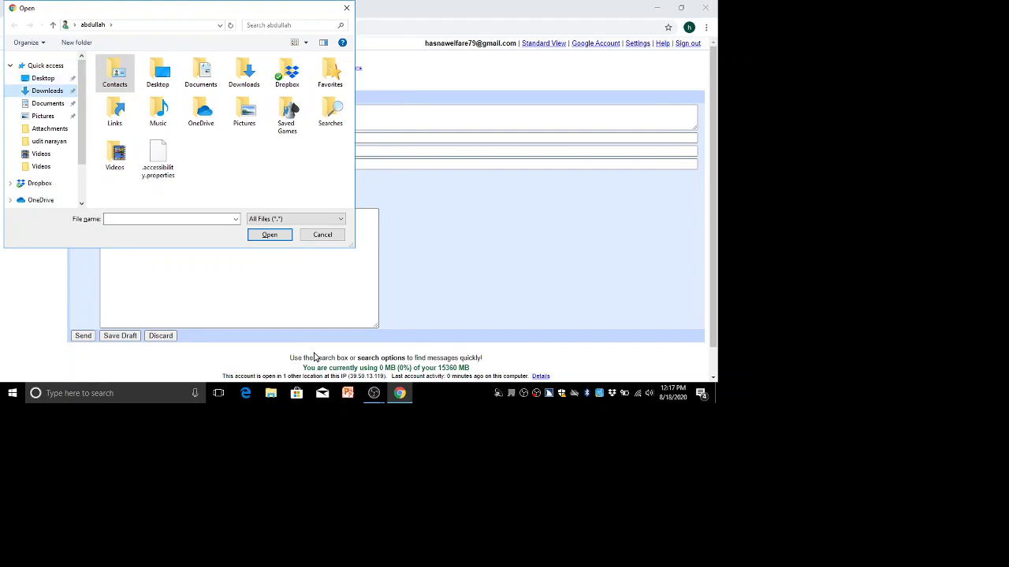
pyautogui.hotkey('shift', 'Tab')
pyautogui.press('Return')
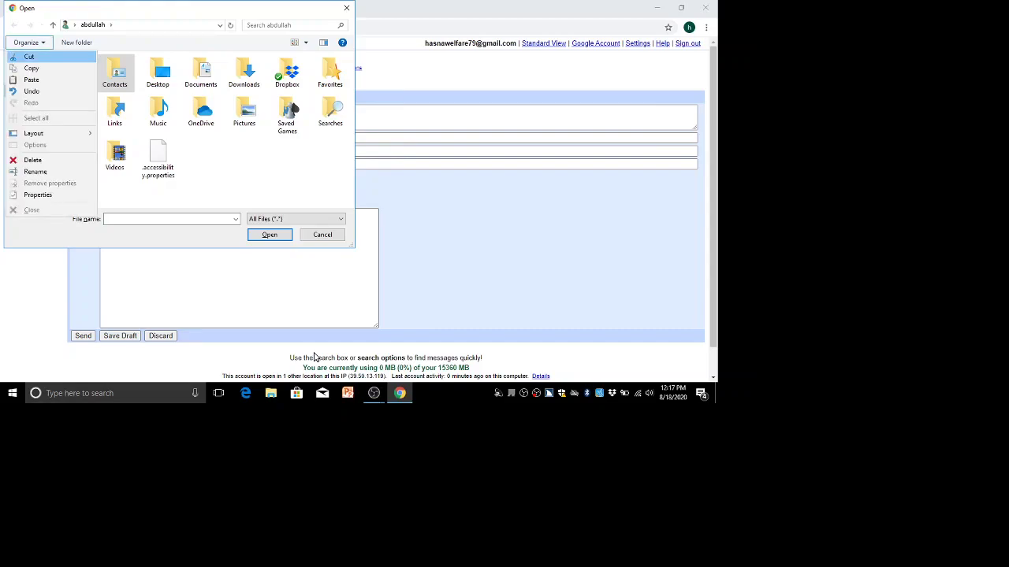
pyautogui.press('Escape')
pyautogui.hotkey('shift', 'Tab')
pyautogui.press('Tab')
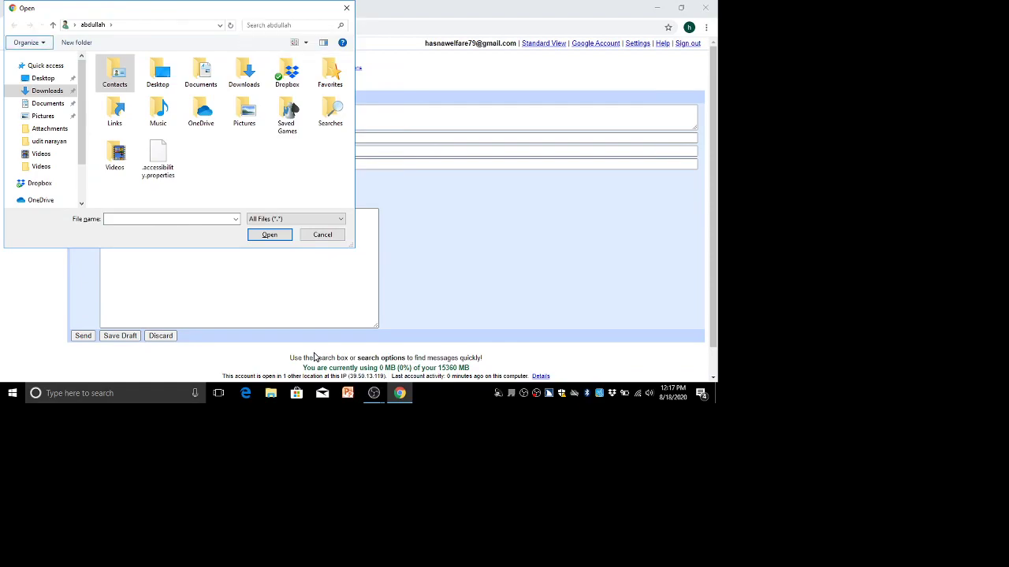
pyautogui.press('Return')
pyautogui.press('Escape')
# Select This PC in the locations pane and open it to list its folders.
pyautogui.press('Tab')
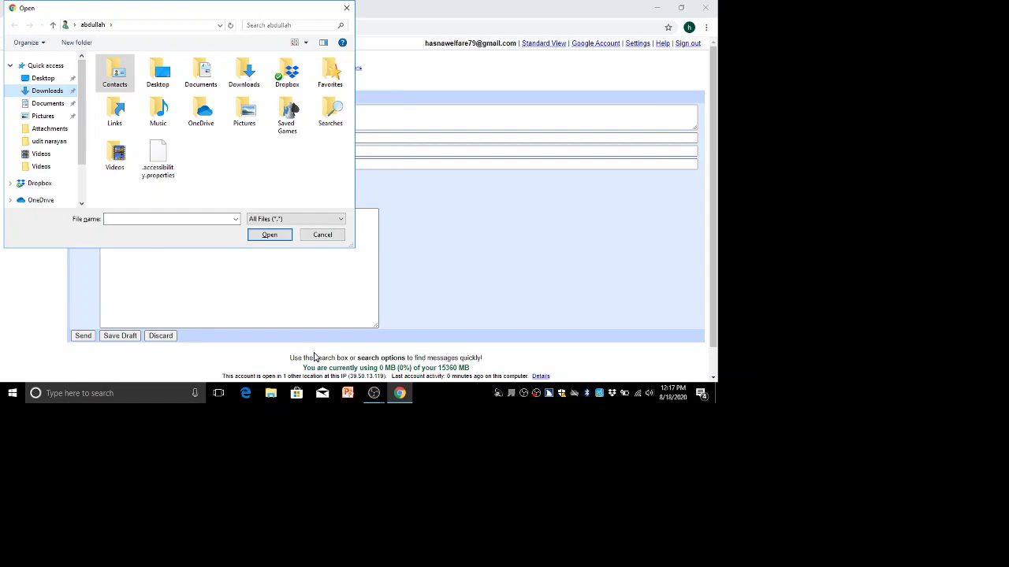
pyautogui.press('Up')
pyautogui.press('Up')
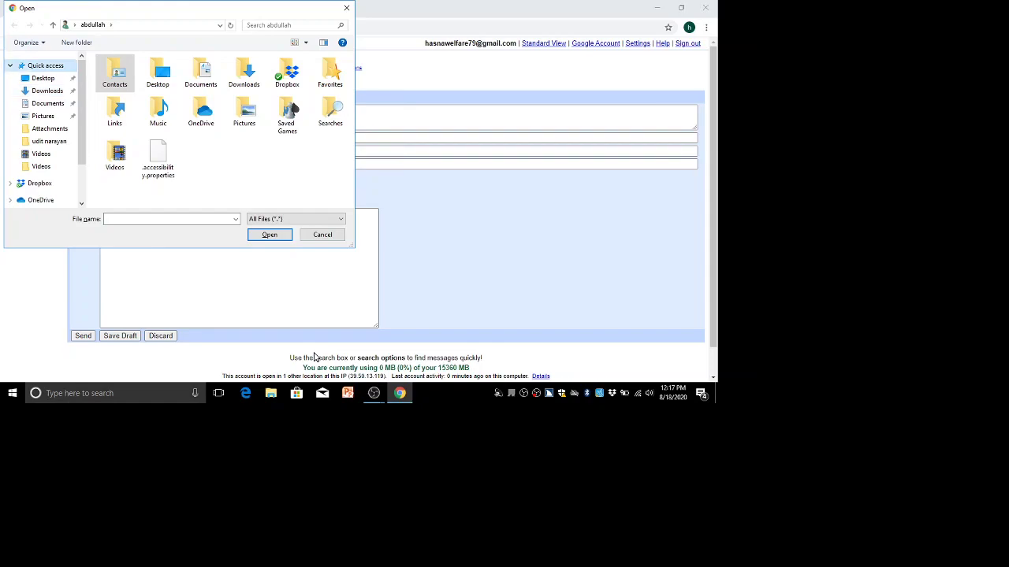
pyautogui.press('Down')
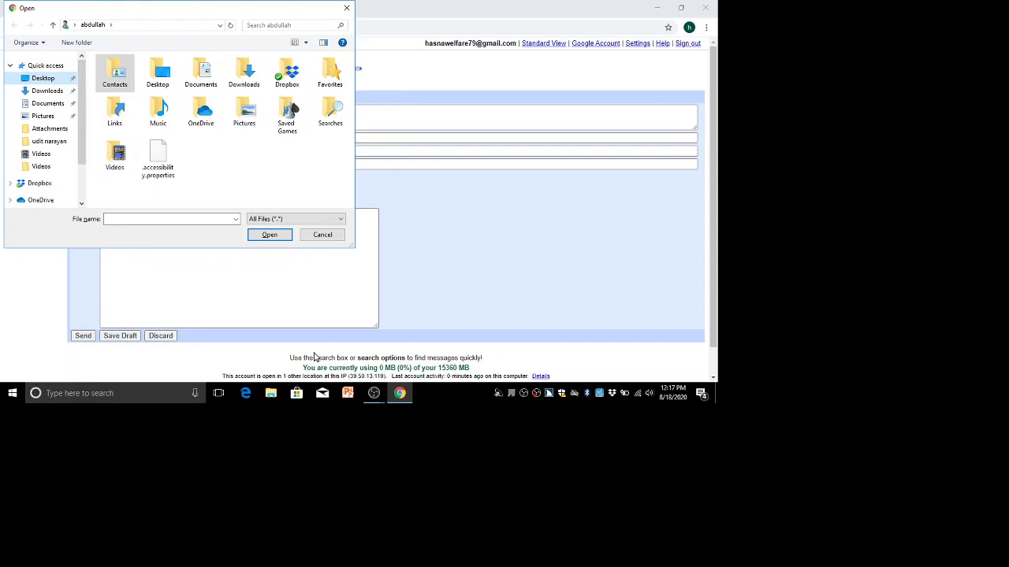
pyautogui.press('t')
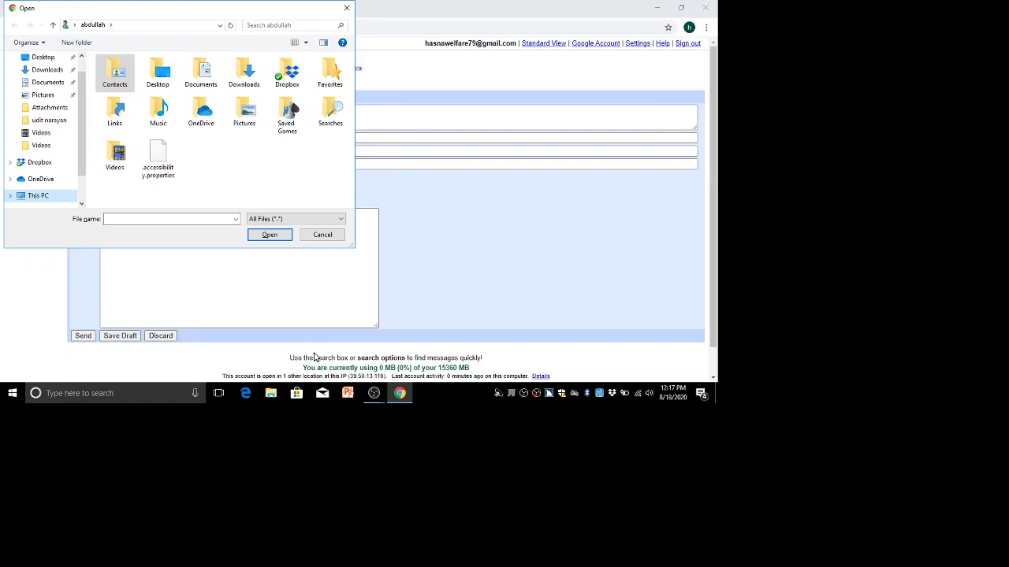
pyautogui.press('Return')
pyautogui.press('Down')
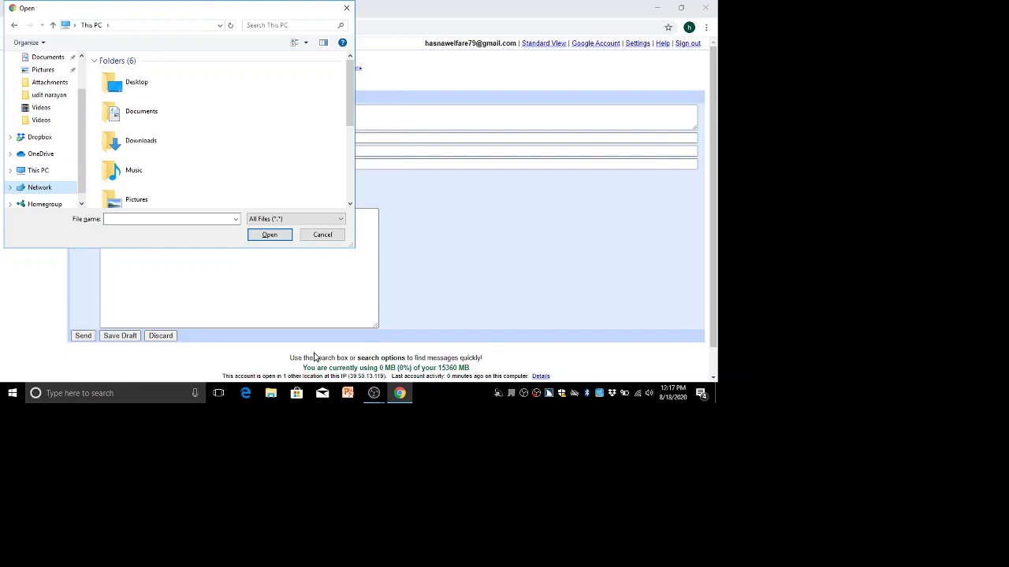
# Select the software and study (E:) drive in This PC and open it.
pyautogui.press('Up')
pyautogui.press('Up')
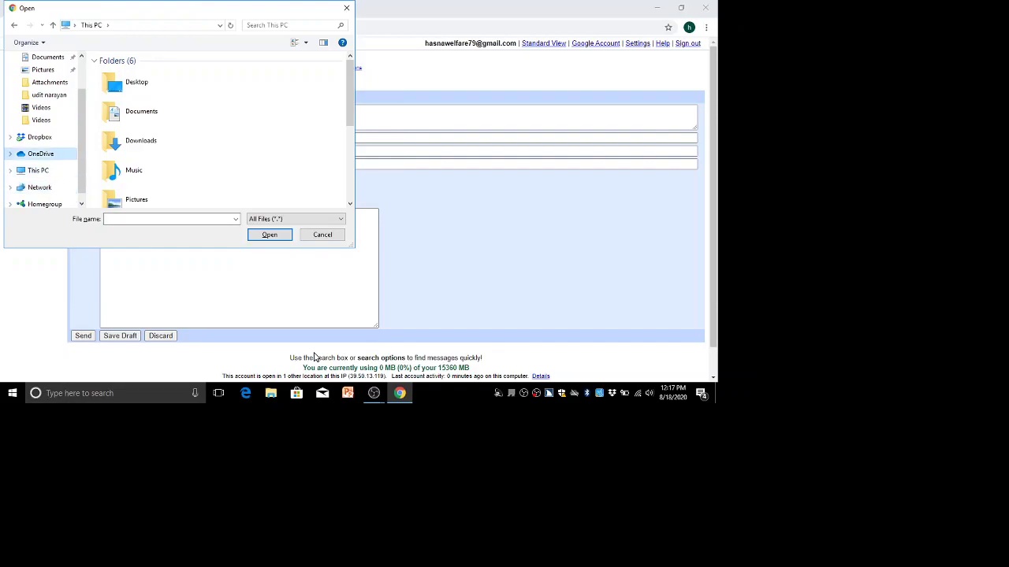
pyautogui.press('Down')
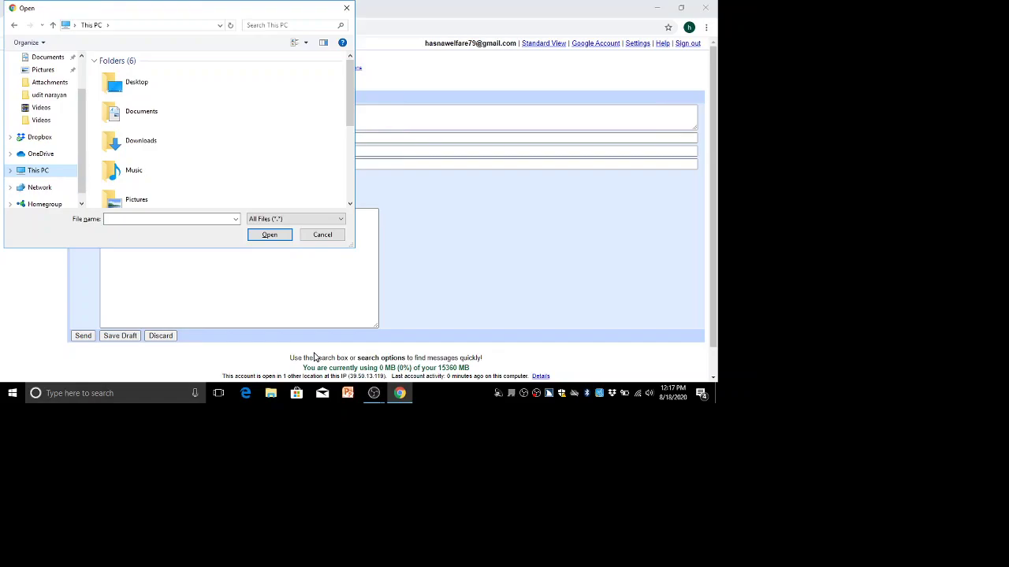
pyautogui.press('Tab')
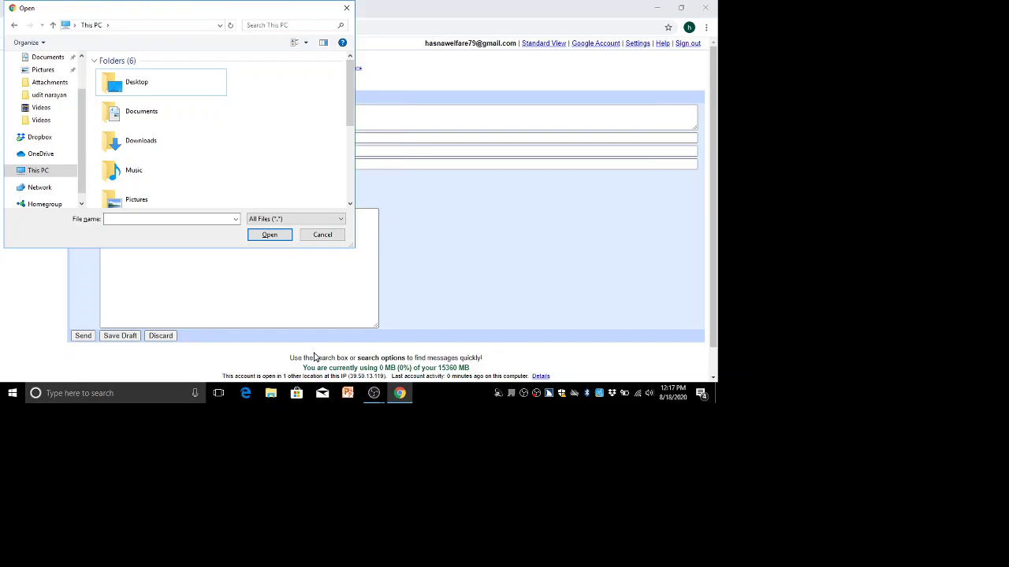
pyautogui.press('s')
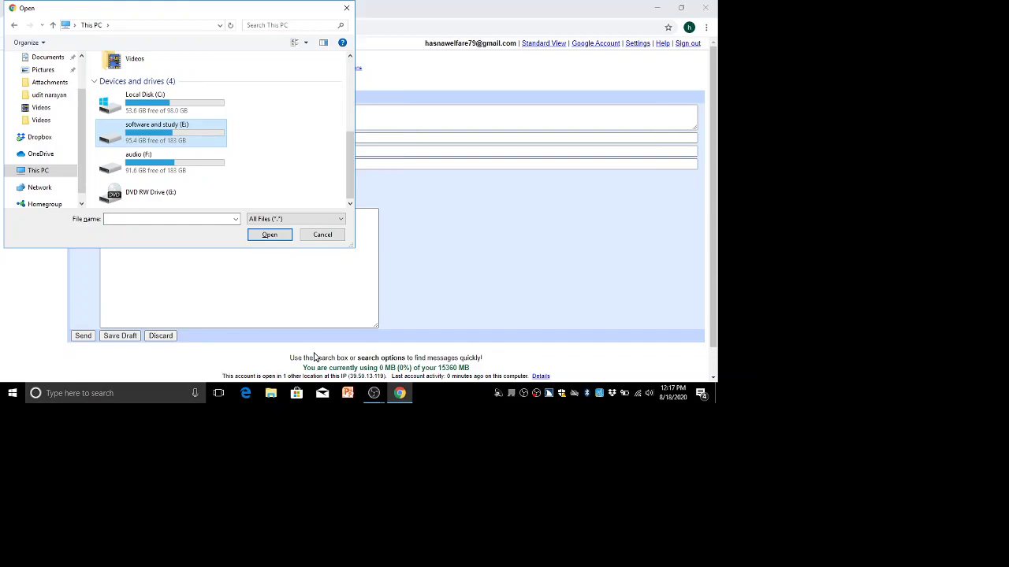
pyautogui.press('Down')
pyautogui.press('Up')
pyautogui.press('Down')
pyautogui.press('Up')
pyautogui.press('Return')
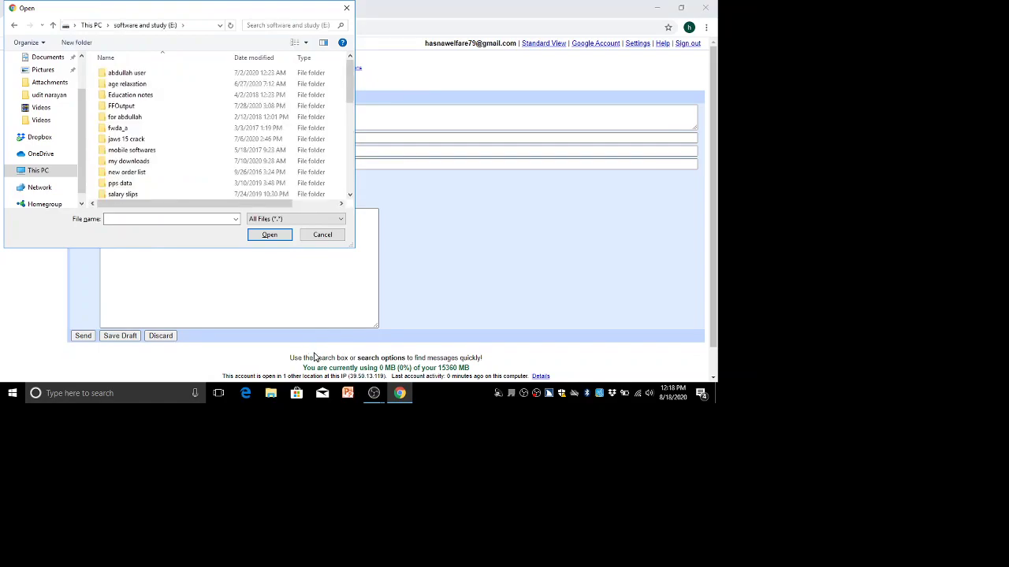
# Choose special convance allowance for disable.pdf from the E: drive as the attachment.
pyautogui.press('End')
pyautogui.press('Up')
pyautogui.press('Up')
pyautogui.press('Up')
pyautogui.press('Up')
pyautogui.press('Down')
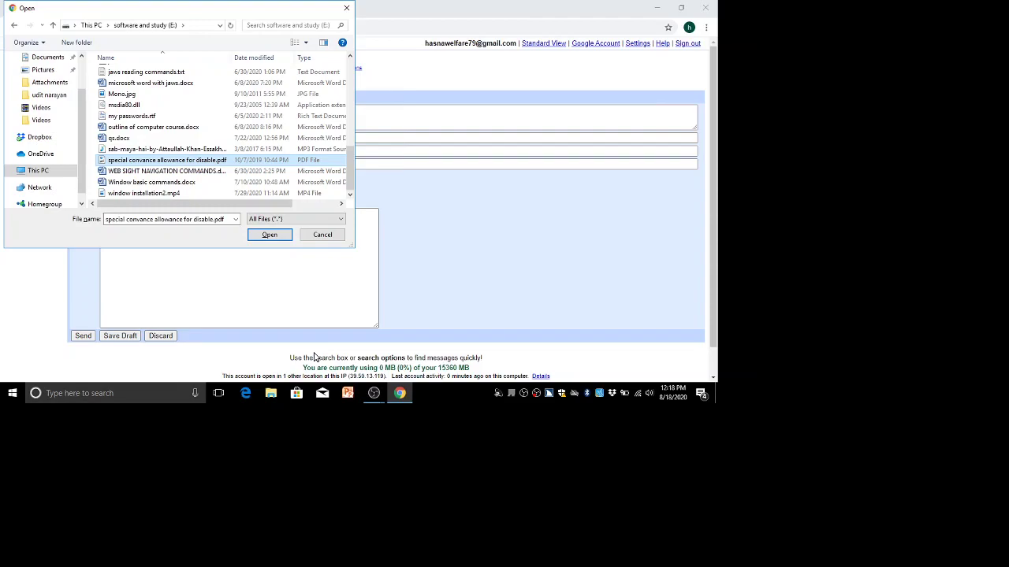
pyautogui.press('Return')
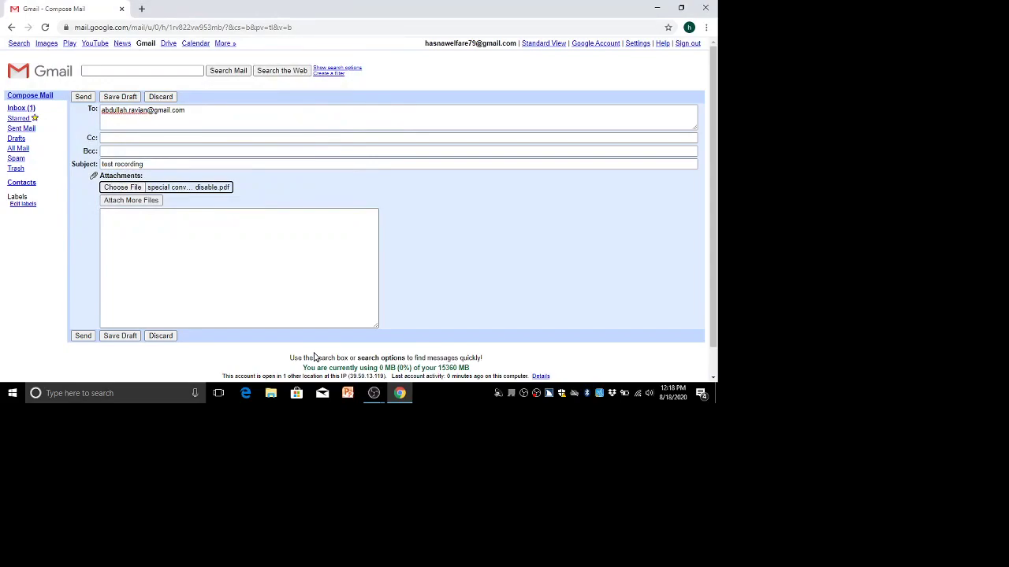
pyautogui.scroll(-1, 313, 357)
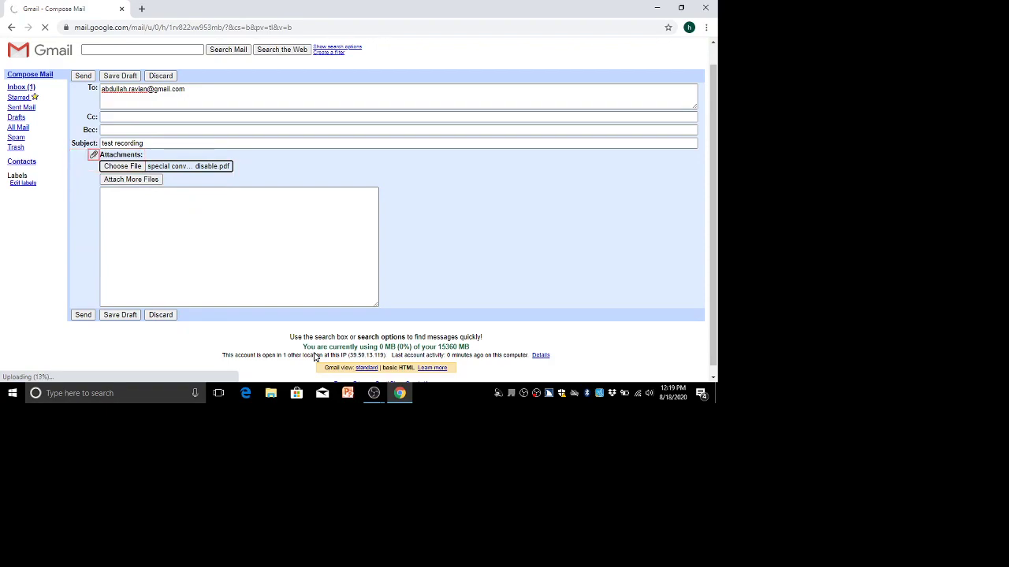
pyautogui.press('Return')
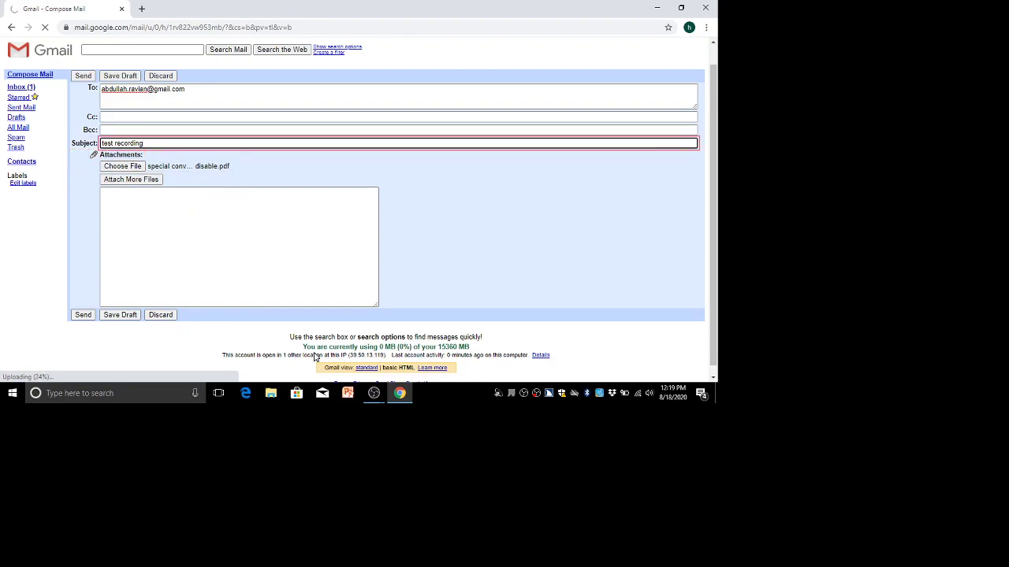
pyautogui.press('Tab')
pyautogui.press('Tab')
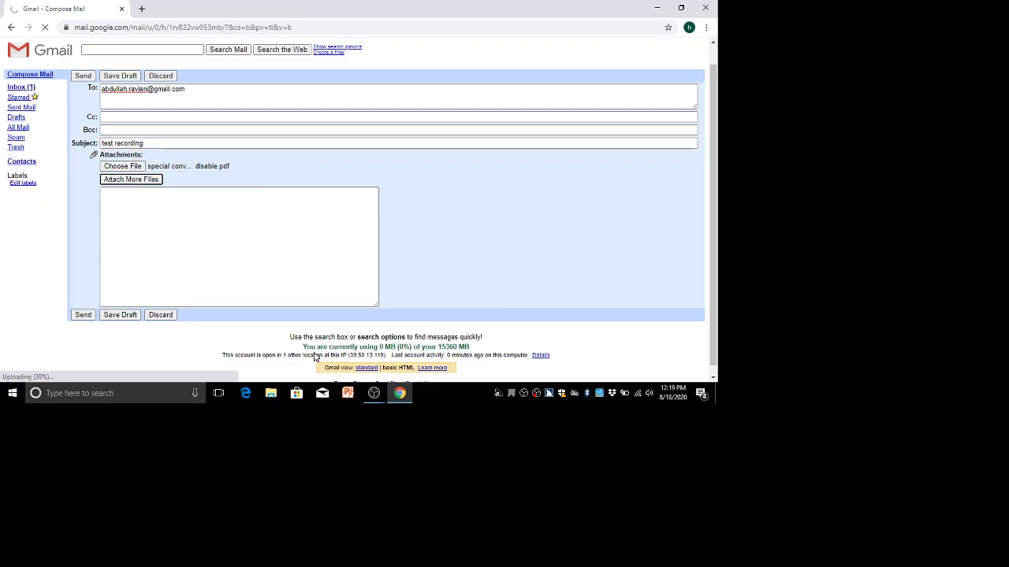
pyautogui.press('Tab')
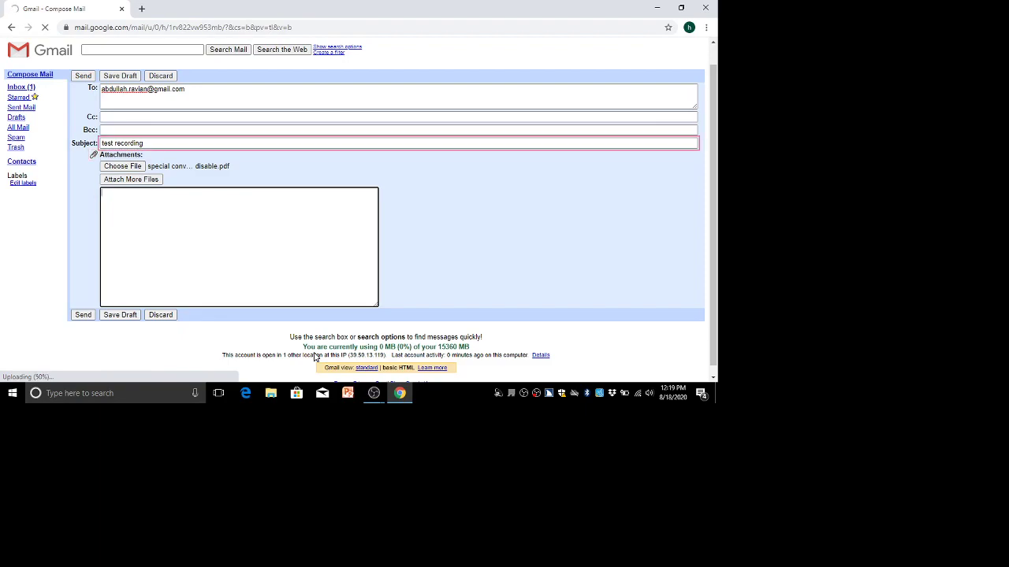
pyautogui.press('Tab')
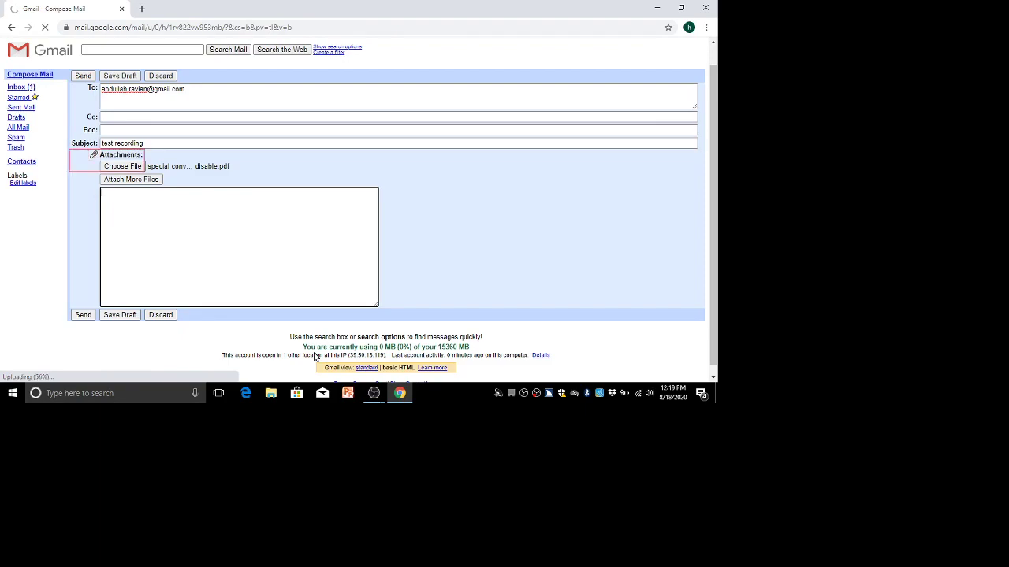
pyautogui.press('Tab')
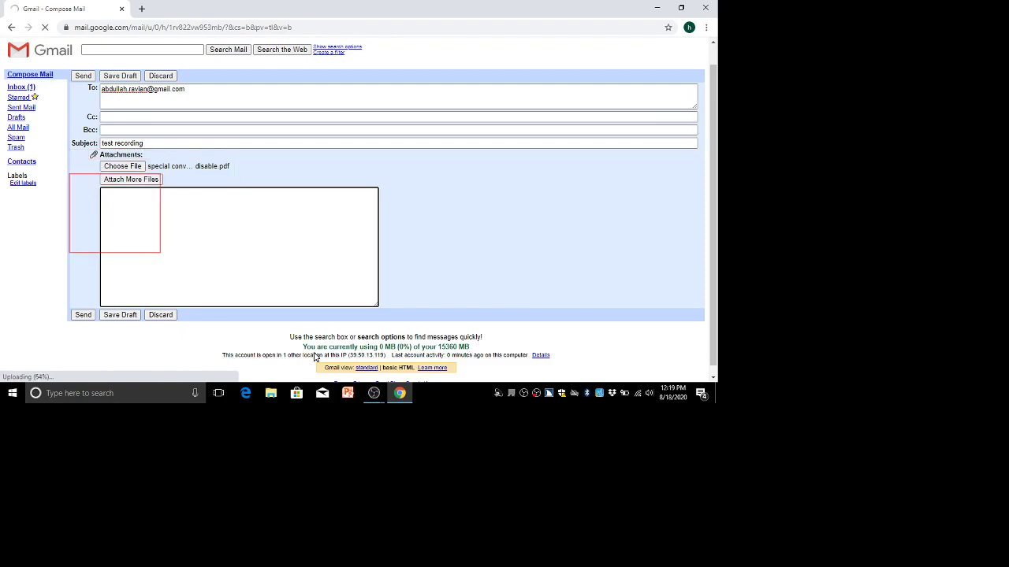
pyautogui.click(315, 357)
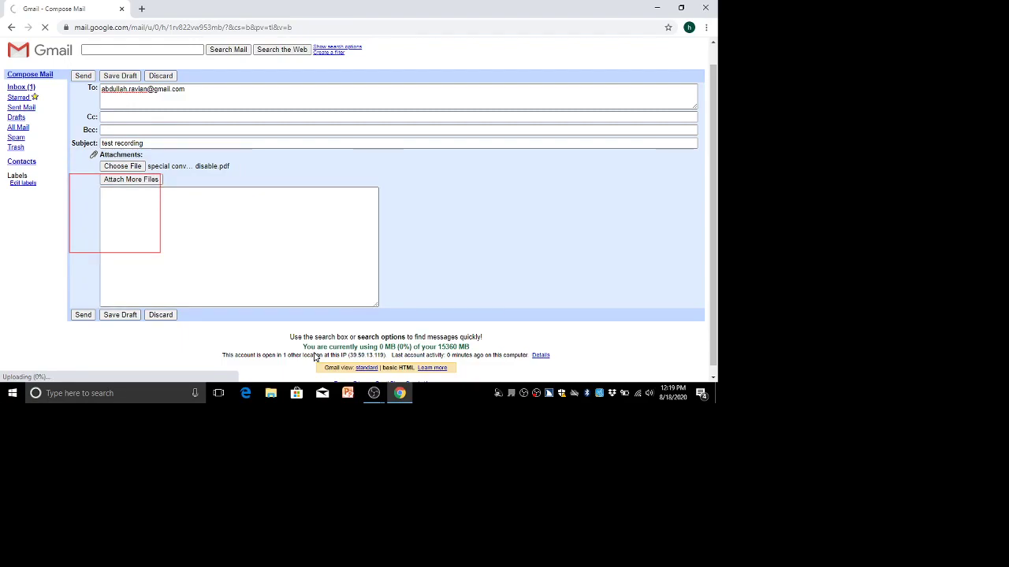
pyautogui.press('Tab')
# Go back from the Attach Files page to a blank Compose Mail form, one draft saved.
pyautogui.hotkey('shift', 'Tab')
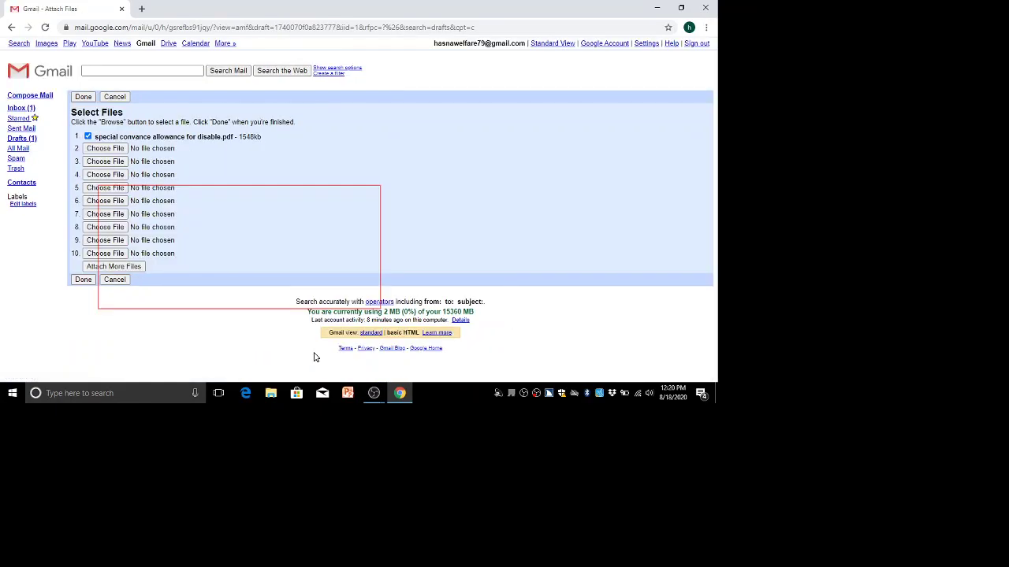
pyautogui.press('Tab')
pyautogui.press('Tab')
pyautogui.press('Tab')
pyautogui.press('Tab')
pyautogui.press('Tab')
pyautogui.press('Tab')
pyautogui.press('Tab')
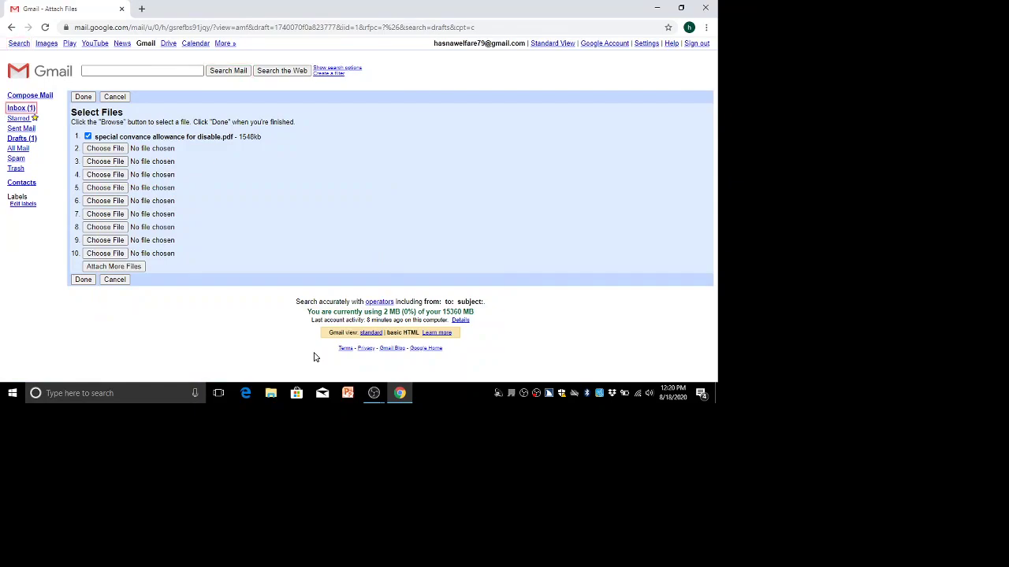
pyautogui.press('Tab')
pyautogui.press('Tab')
pyautogui.press('Tab')
pyautogui.press('Tab')
pyautogui.press('Tab')
pyautogui.press('Tab')
pyautogui.press('Tab')
pyautogui.press('Tab')
pyautogui.press('Tab')
pyautogui.press('Tab')
pyautogui.press('Tab')
pyautogui.press('Tab')
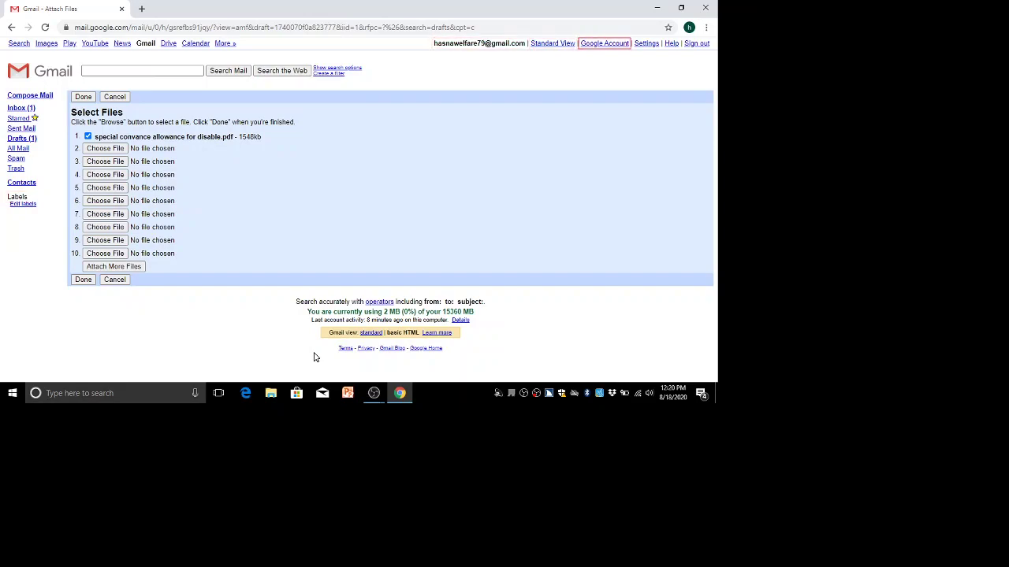
pyautogui.press('Tab')
pyautogui.press('Tab')
pyautogui.press('Tab')
pyautogui.press('Tab')
pyautogui.press('Tab')
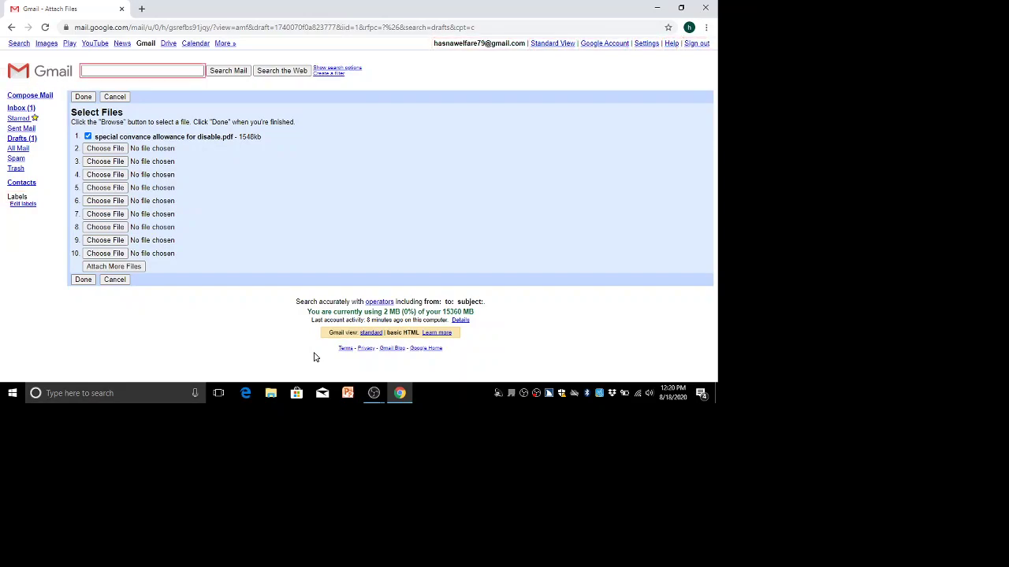
pyautogui.press('Tab')
pyautogui.press('Tab')
pyautogui.hotkey('alt', 'Left')
pyautogui.press('Tab')
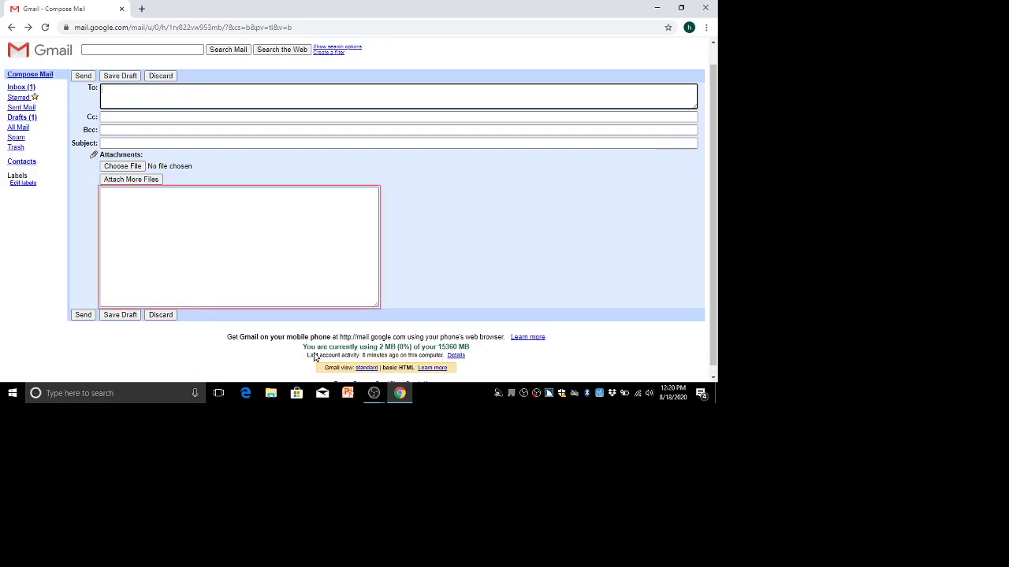
pyautogui.press('Tab')
pyautogui.hotkey('shift', 'Tab')
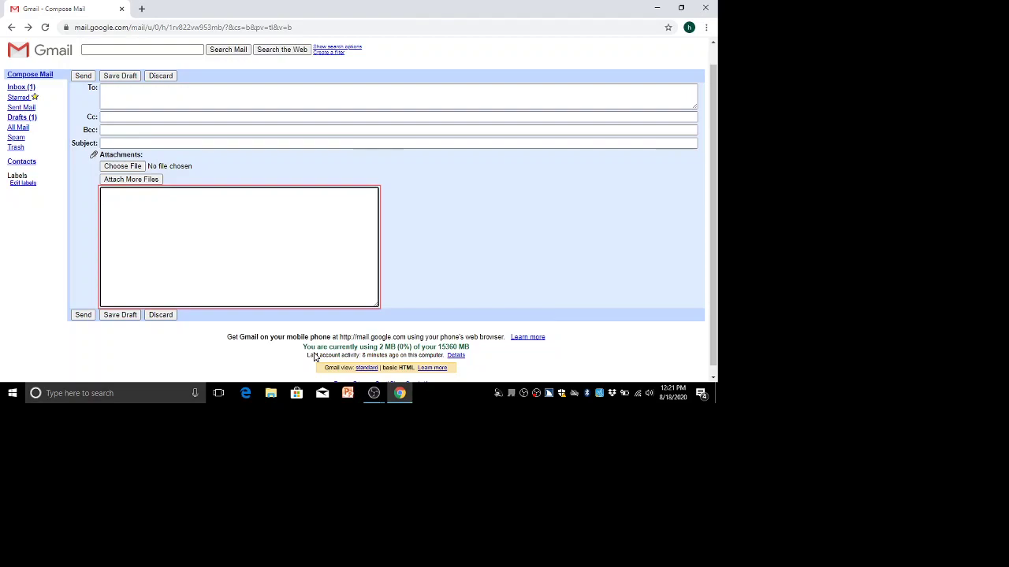
# Write the body 'this is the testing recording please watch it and give your feed back'.
pyautogui.write('this is the te')
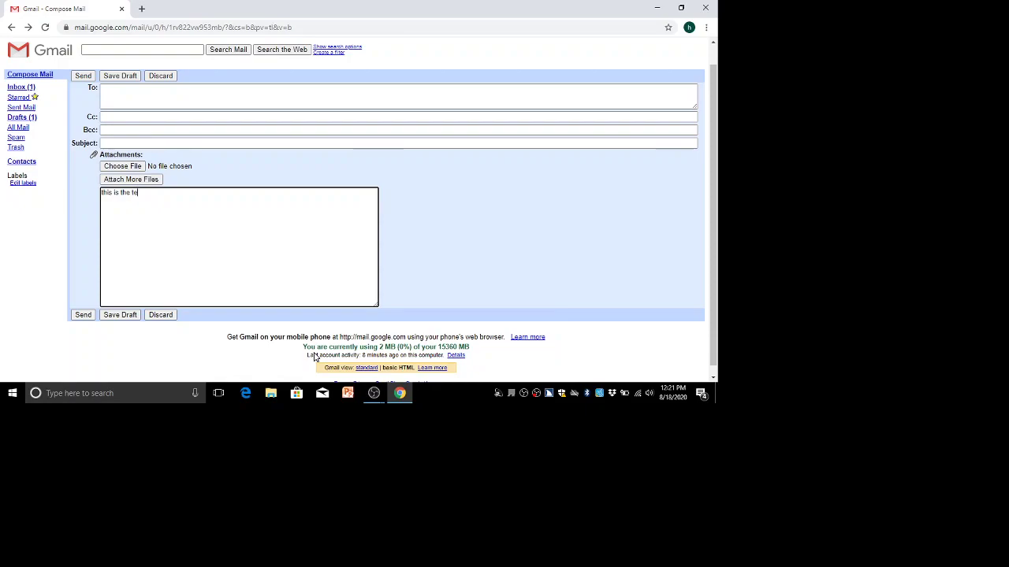
pyautogui.write('sting recor')
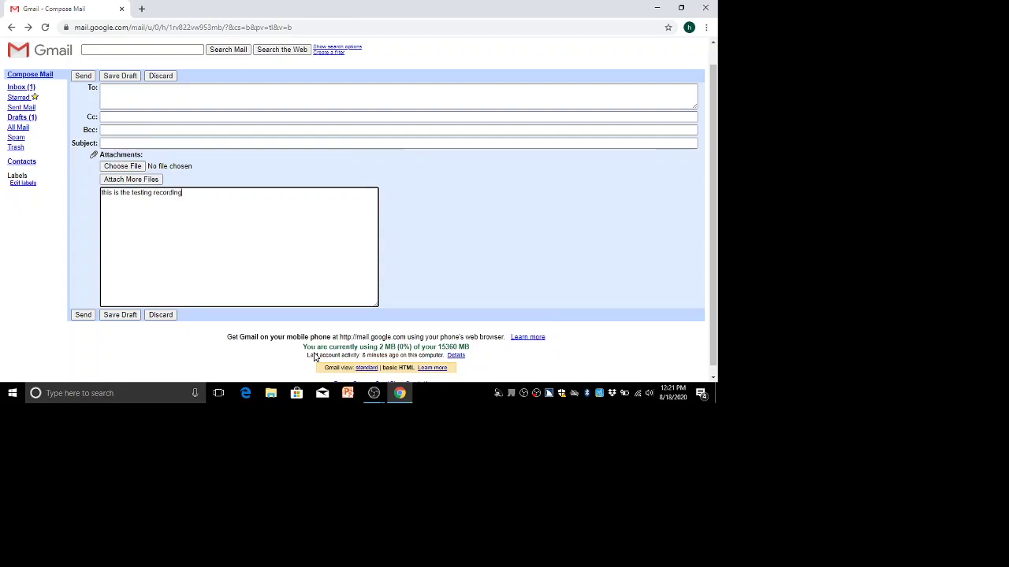
pyautogui.write('ding  plea')
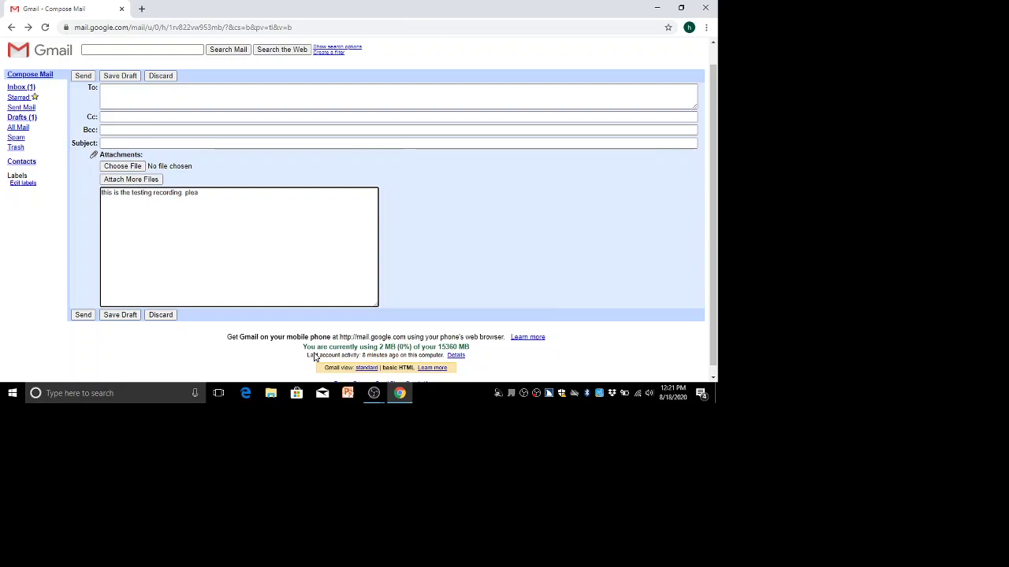
pyautogui.write('se tes')
pyautogui.press('BackSpace')
pyautogui.press('BackSpace')
pyautogui.press('BackSpace')
pyautogui.write('watch')
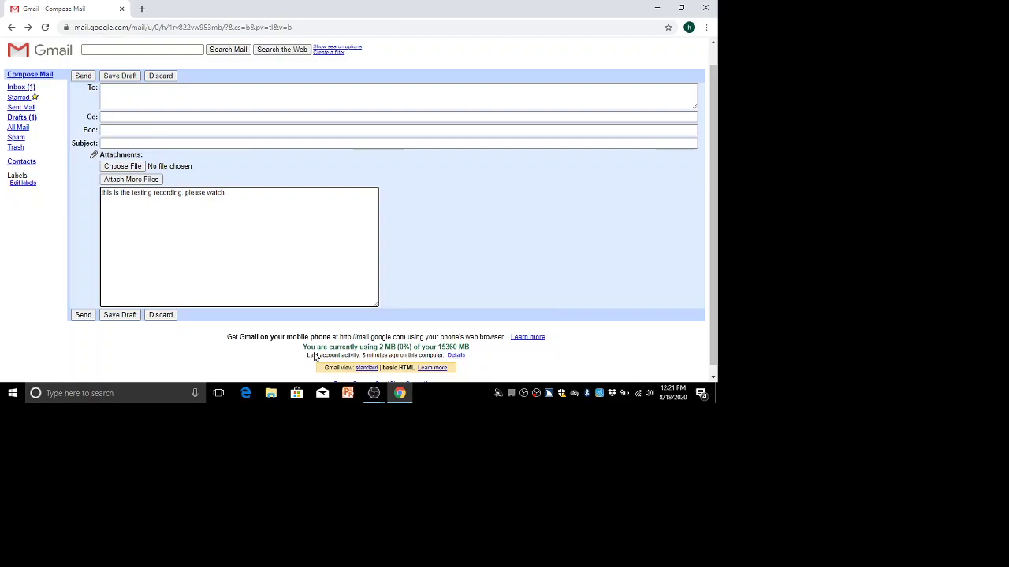
pyautogui.write(' it and give your feed back')
pyautogui.press('Tab')
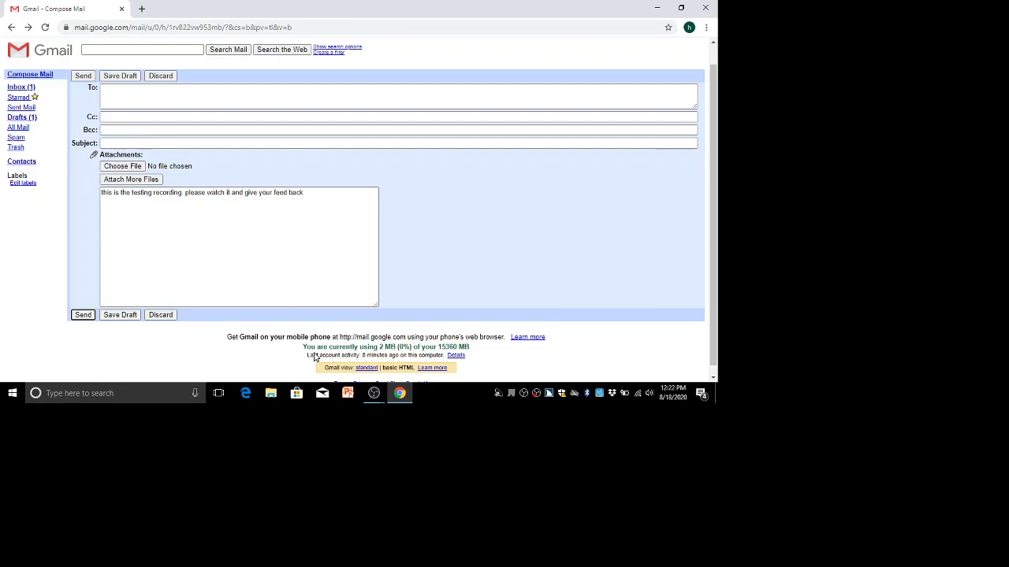
# Attempt to send with an empty To field, triggering the 'Please specify at least one recipient.' warning.
pyautogui.press('Tab')
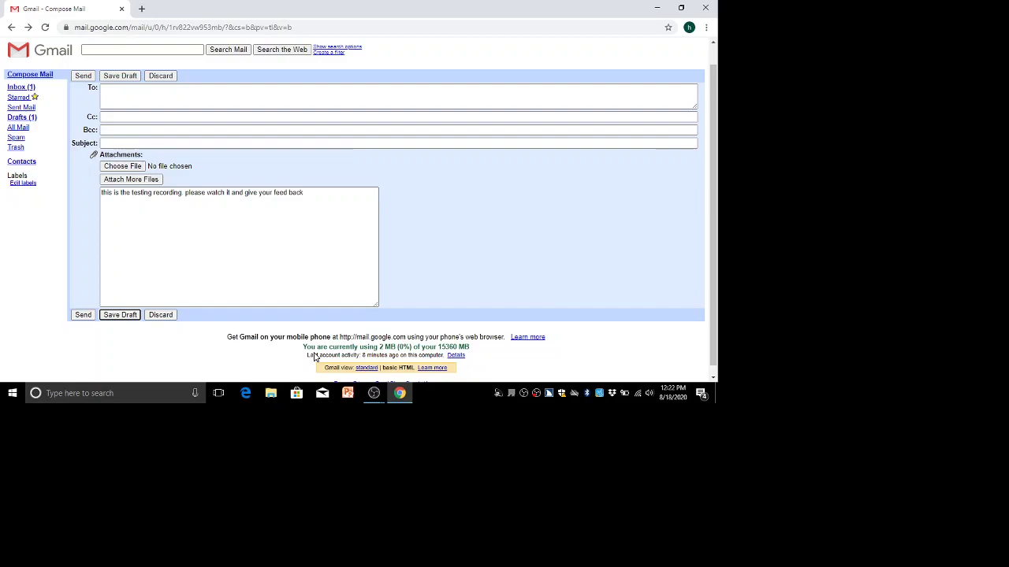
pyautogui.press('Tab')
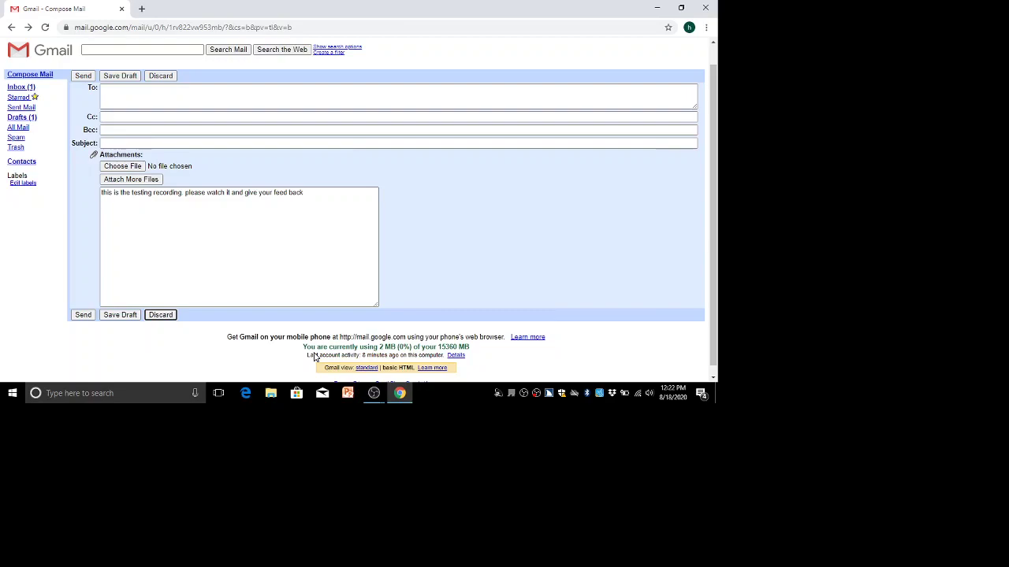
pyautogui.press('Tab')
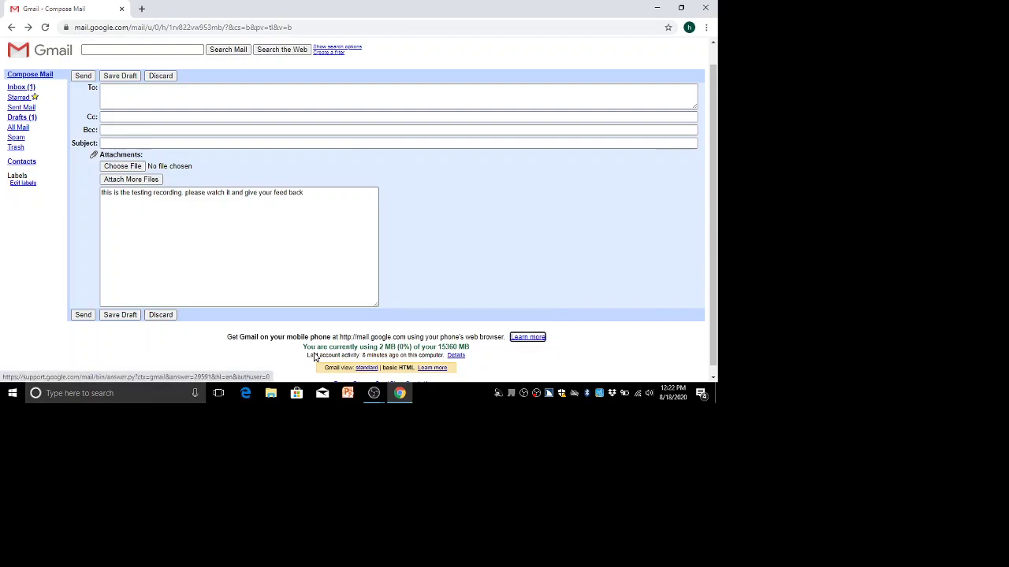
pyautogui.hotkey('shift', 'Tab')
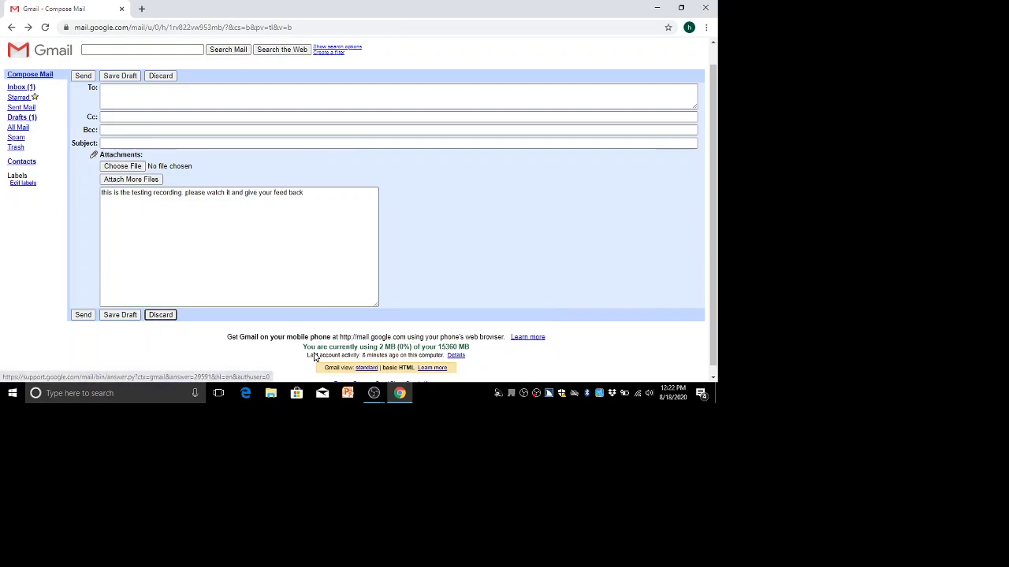
pyautogui.hotkey('shift', 'Tab')
pyautogui.hotkey('shift', 'Tab')
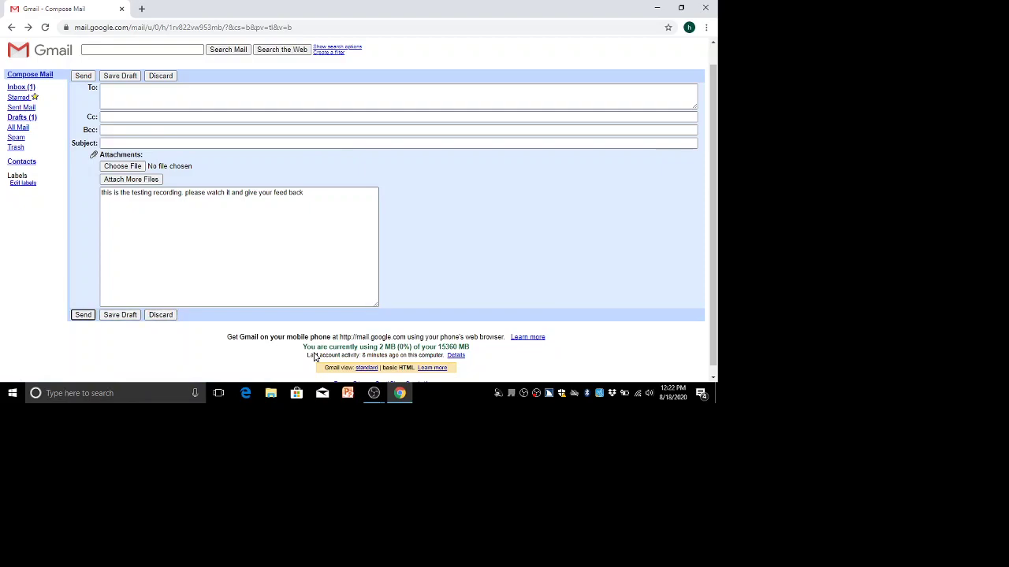
pyautogui.press('Return')
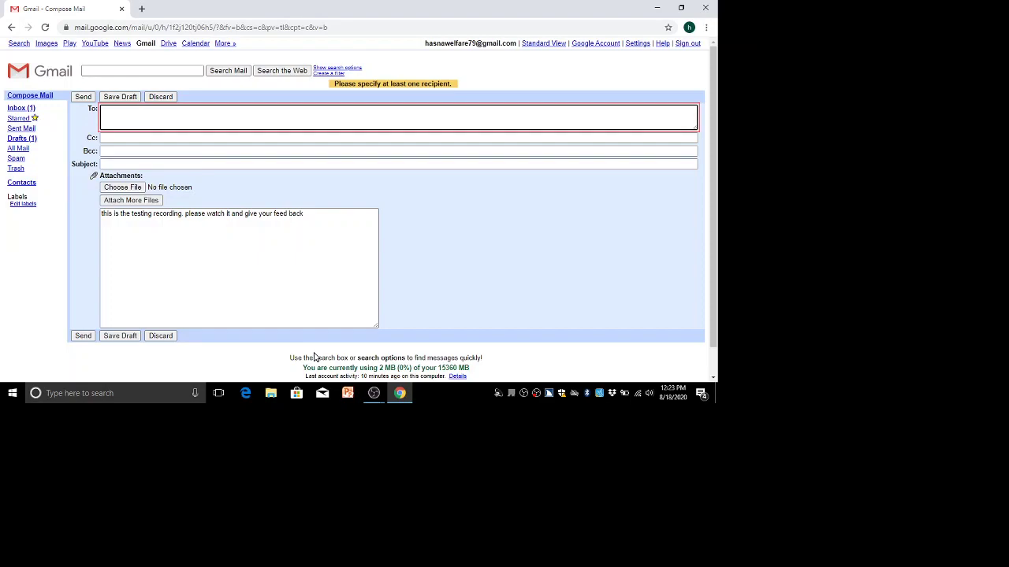
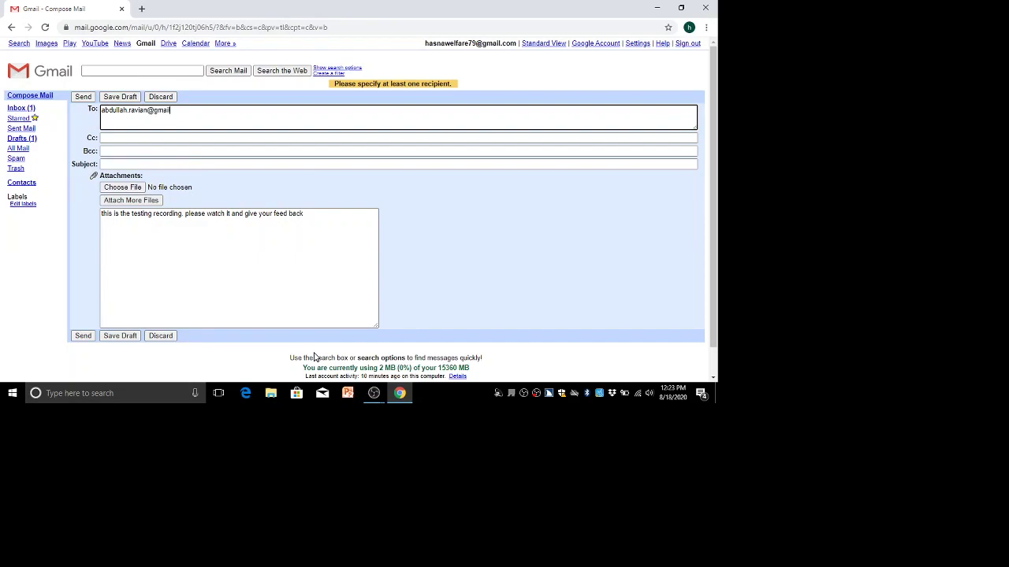
# Enter the recipient's e-mail address in the To field and send the feedback message.
pyautogui.press('Tab')
pyautogui.press('Tab')
pyautogui.press('Tab')
pyautogui.press('Tab')
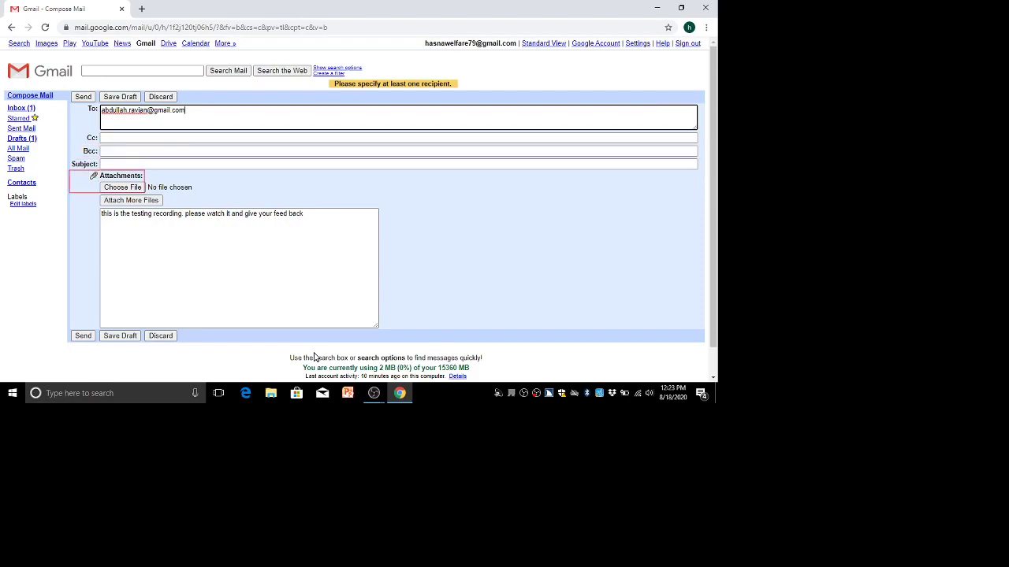
pyautogui.hotkey('shift', 'Tab')
pyautogui.press('Tab')
pyautogui.press('Tab')
pyautogui.press('Tab')
pyautogui.press('Tab')
pyautogui.press('Tab')
pyautogui.press('Return')
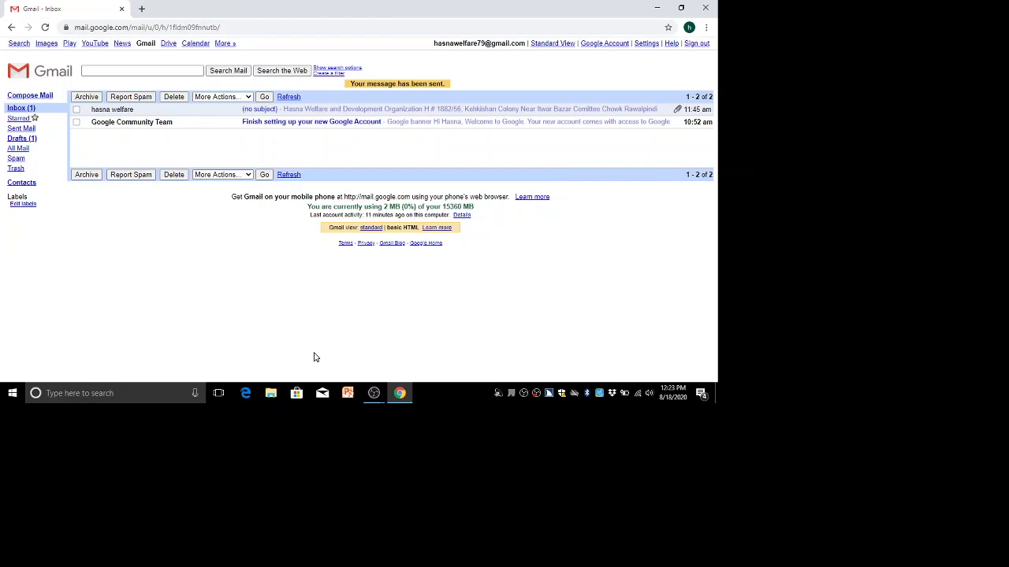
# Open Sent Mail from the JAWS Links List and focus the newly sent feedback message.
pyautogui.press('Insert+F7')
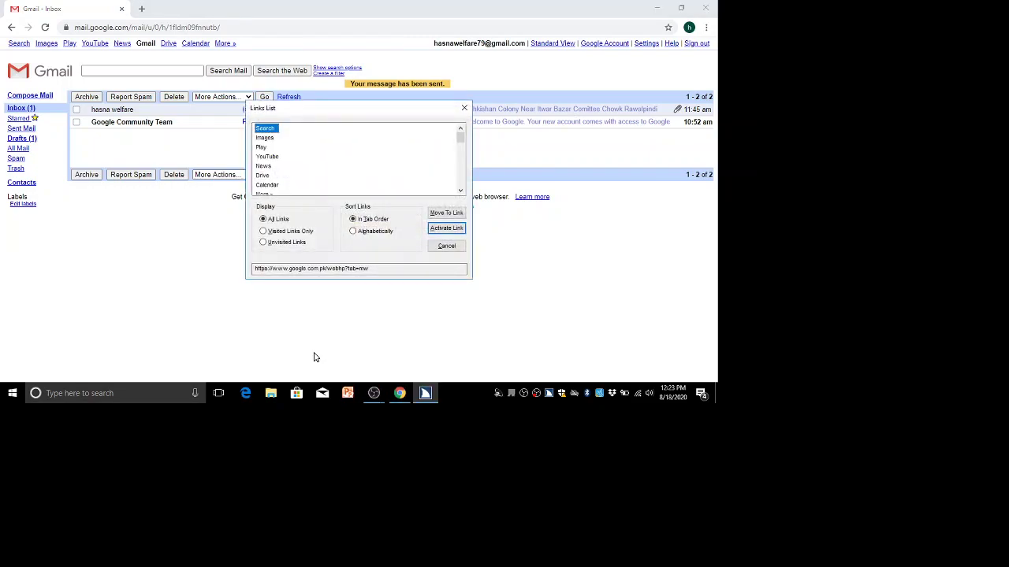
pyautogui.press('s')
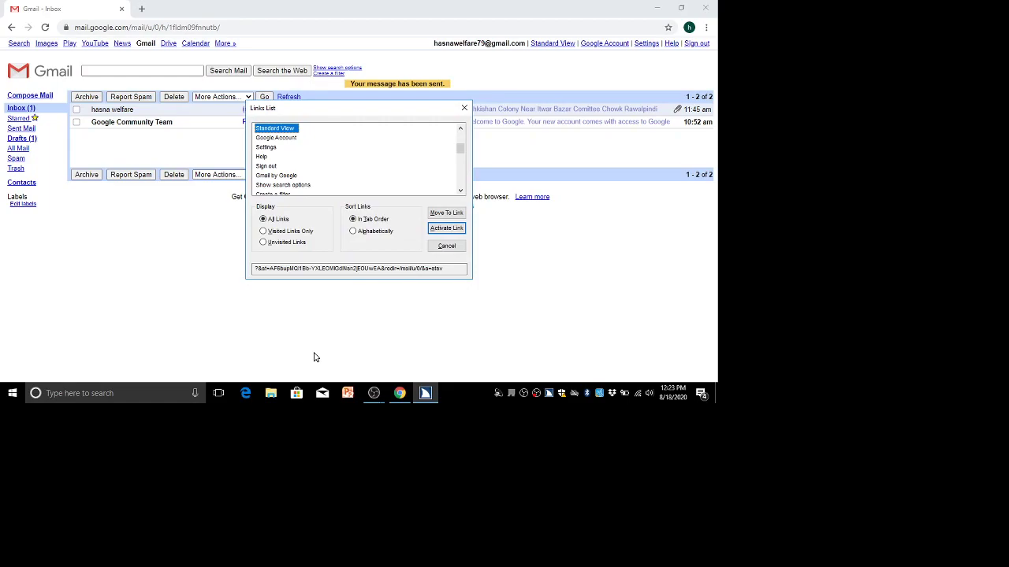
pyautogui.press('s')
pyautogui.press('s')
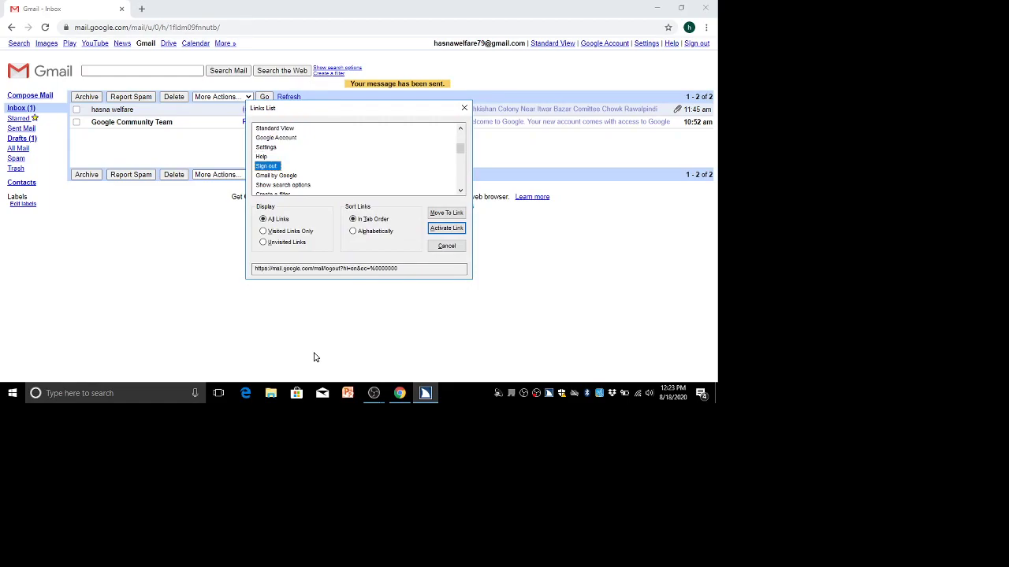
pyautogui.press('s')
pyautogui.press('s')
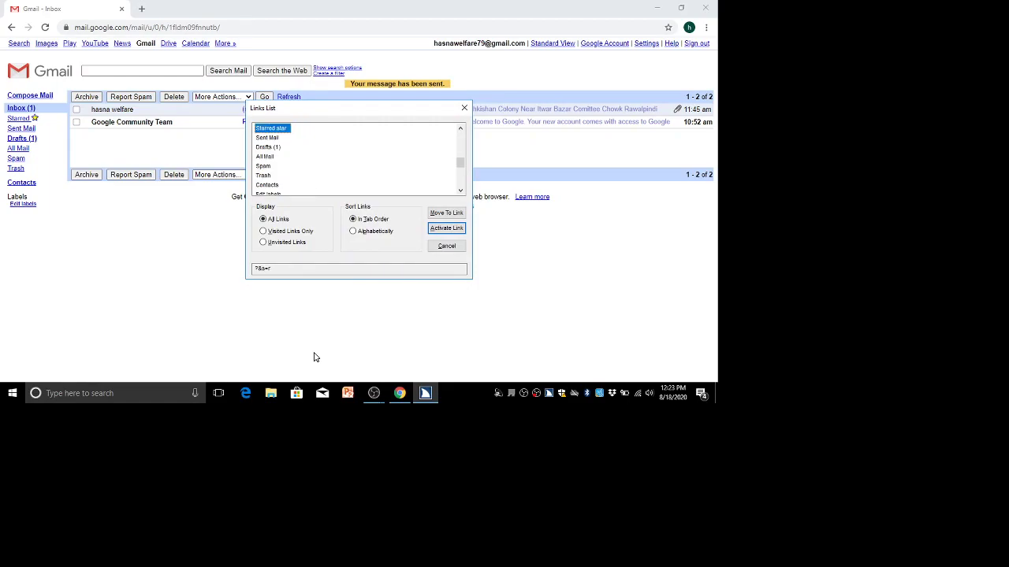
pyautogui.press('s')
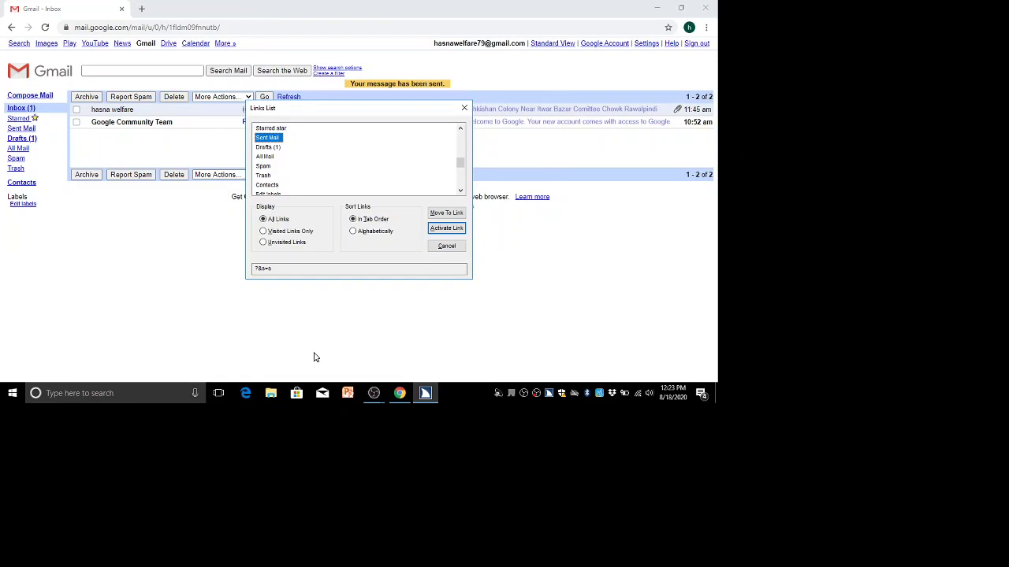
pyautogui.press('Return')
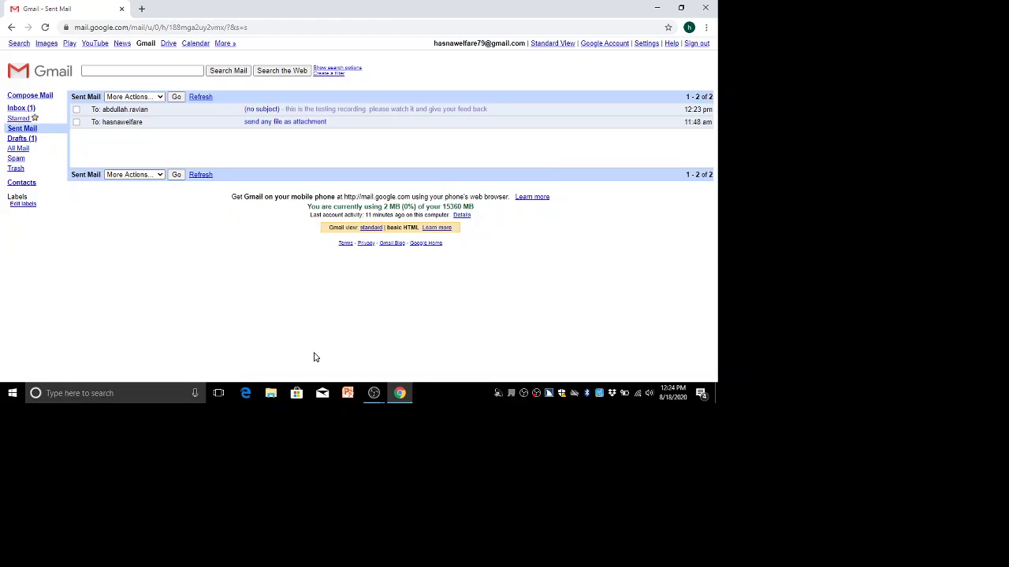
pyautogui.press('Tab')
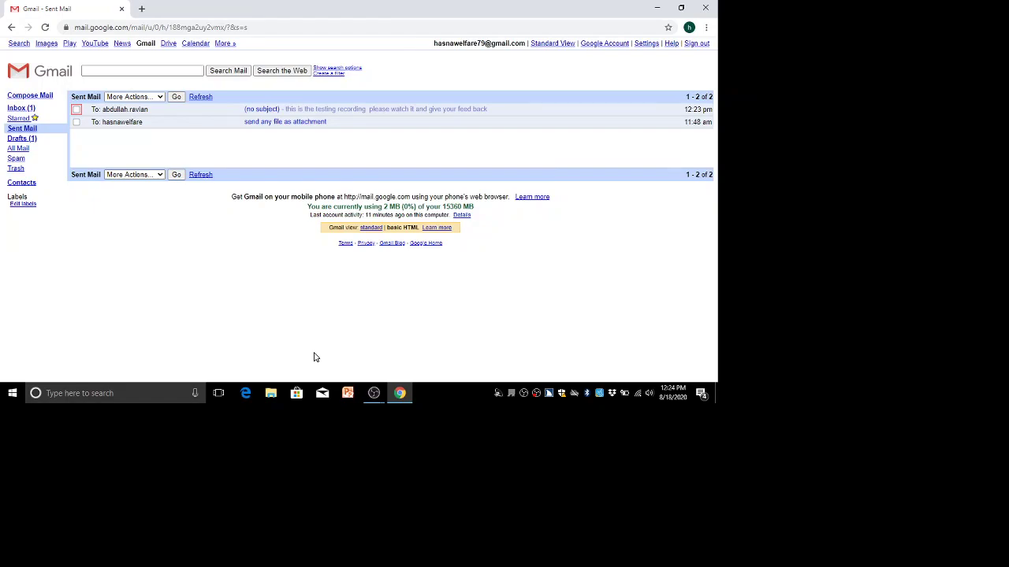